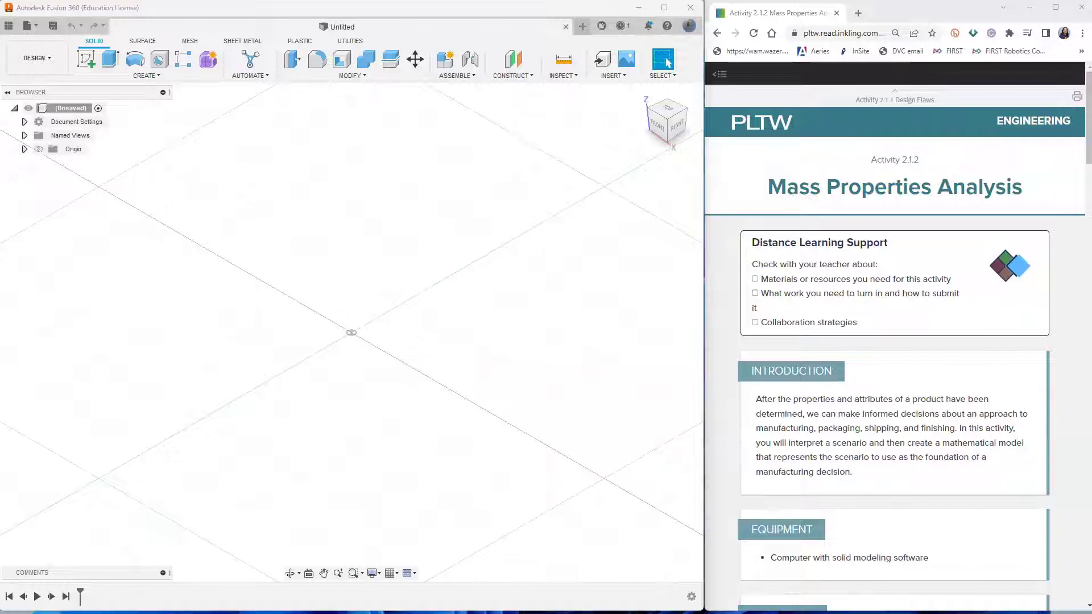
# Confirm the document units are inches and add a new component named Slotted Angle Block.
pyautogui.moveTo(1087, 100); pyautogui.dragTo(1075, 312)
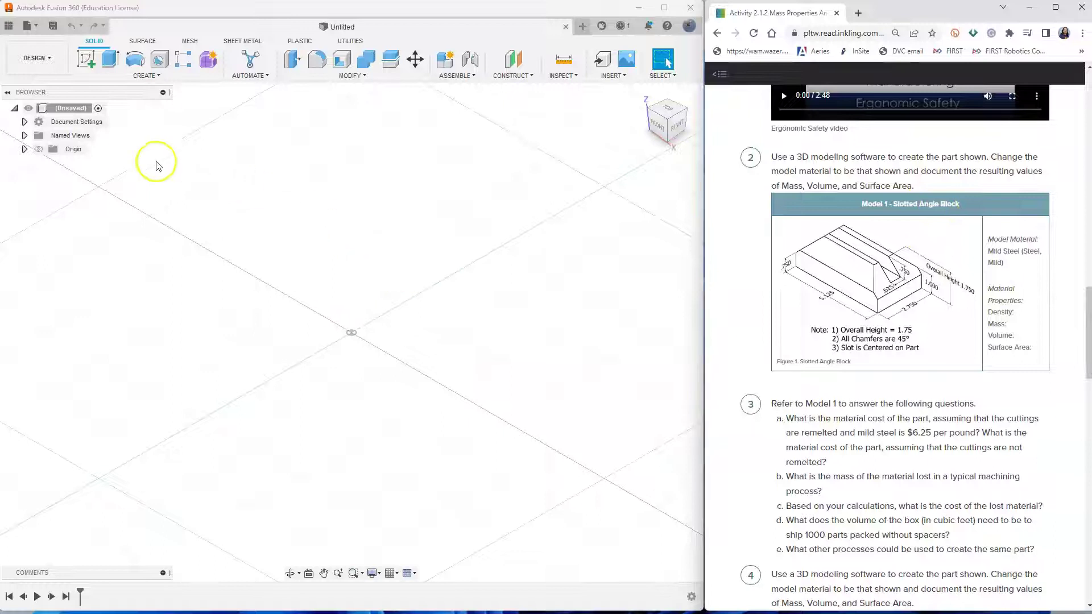
pyautogui.click(25, 122)
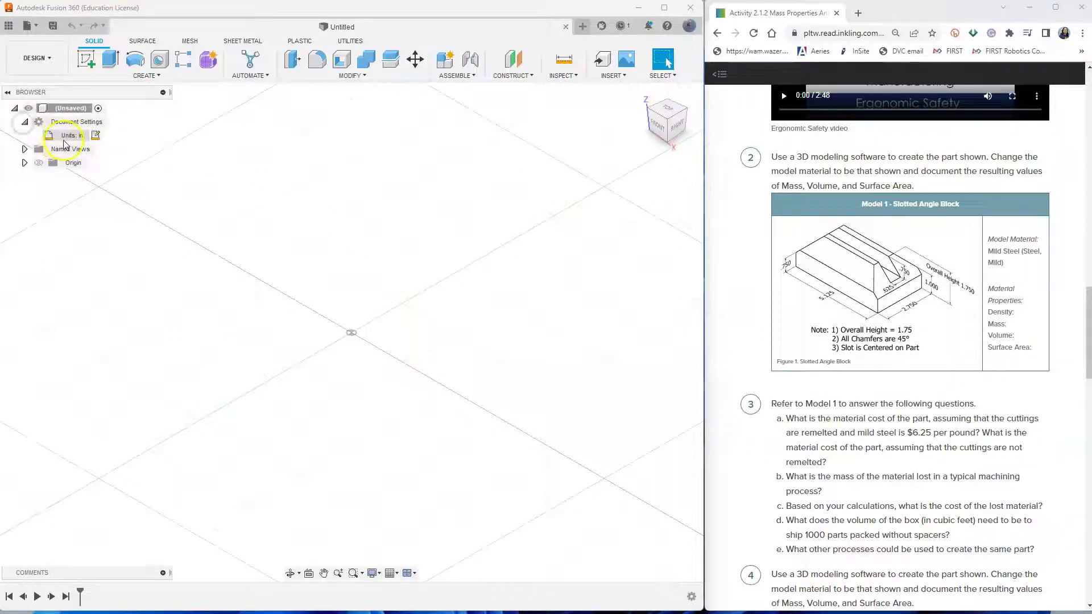
pyautogui.click(24, 122)
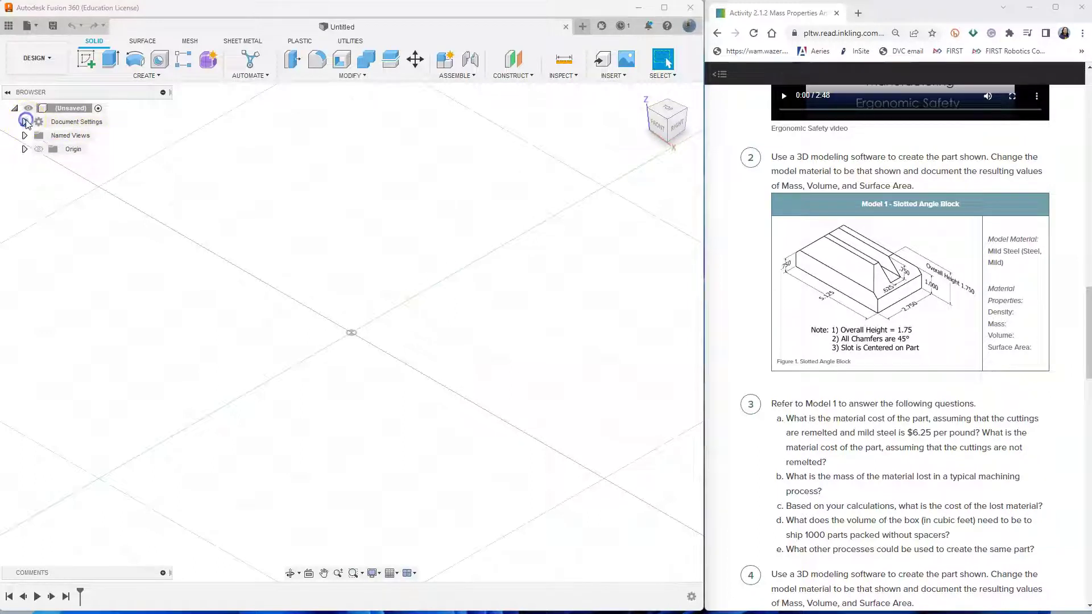
pyautogui.click(448, 60)
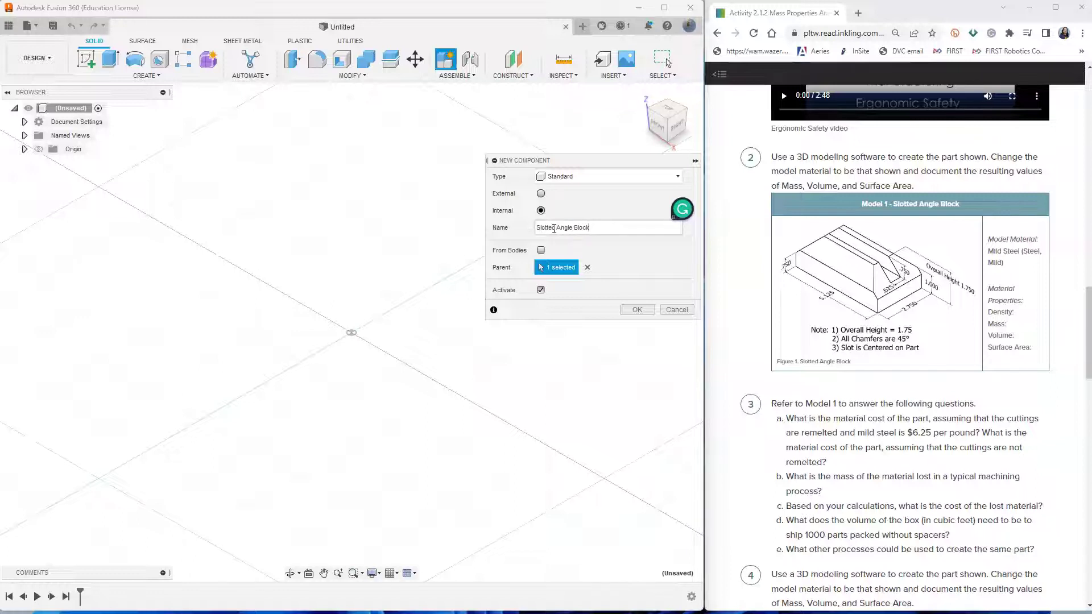
pyautogui.click(637, 309)
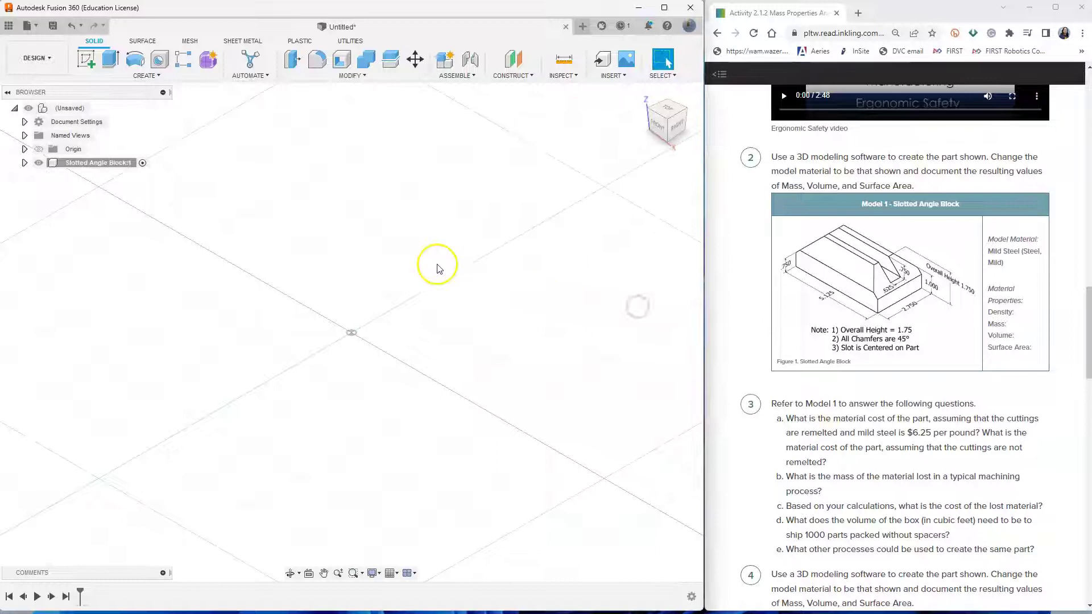
# Start a sketch on an origin plane and draw a two-point rectangle from the origin.
pyautogui.click(85, 60)
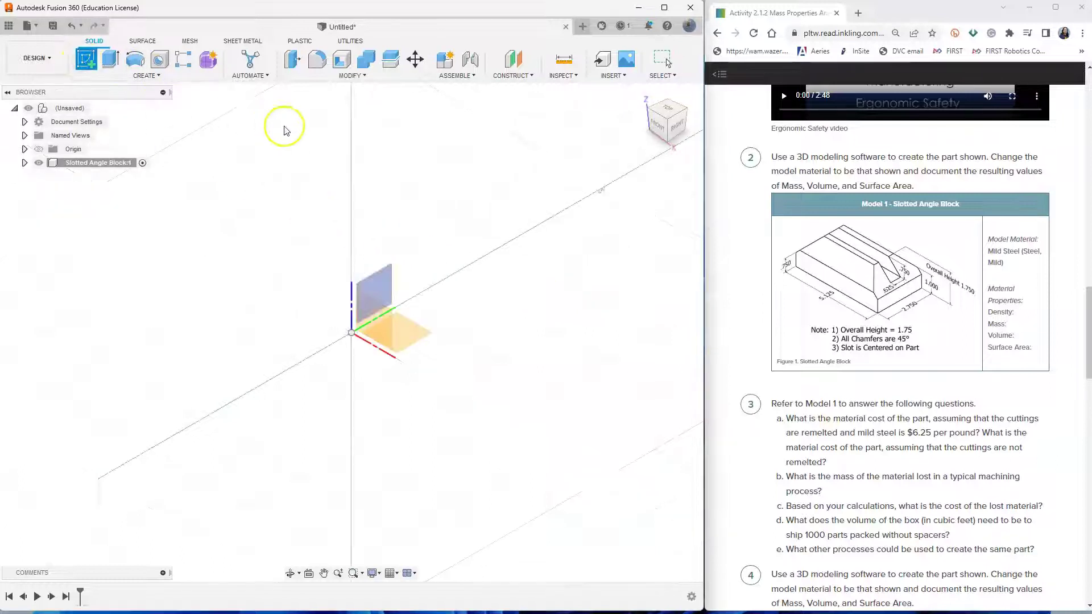
pyautogui.click(386, 276)
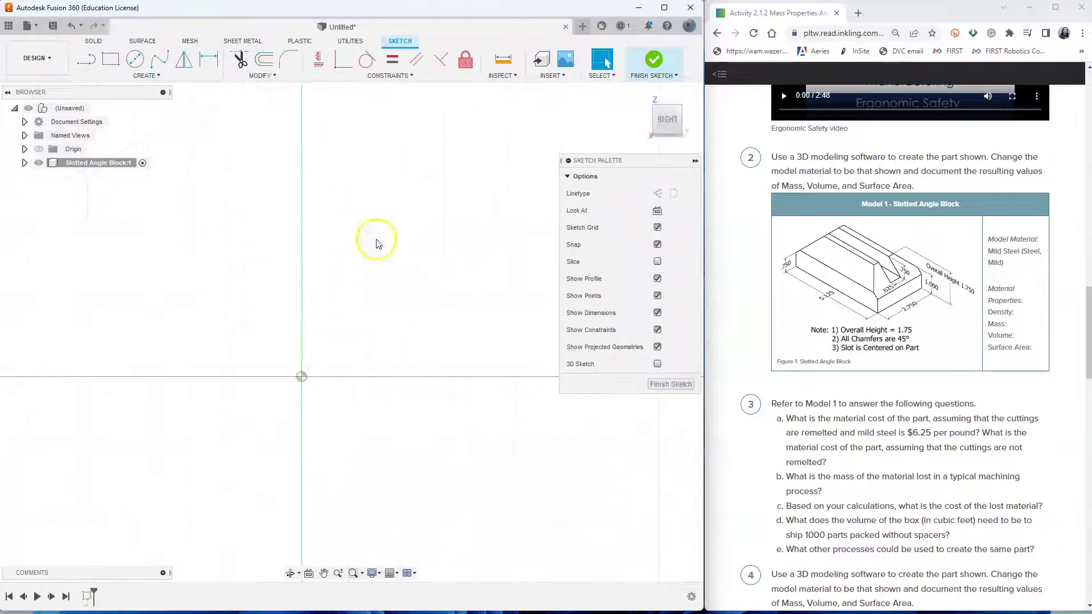
pyautogui.click(115, 62)
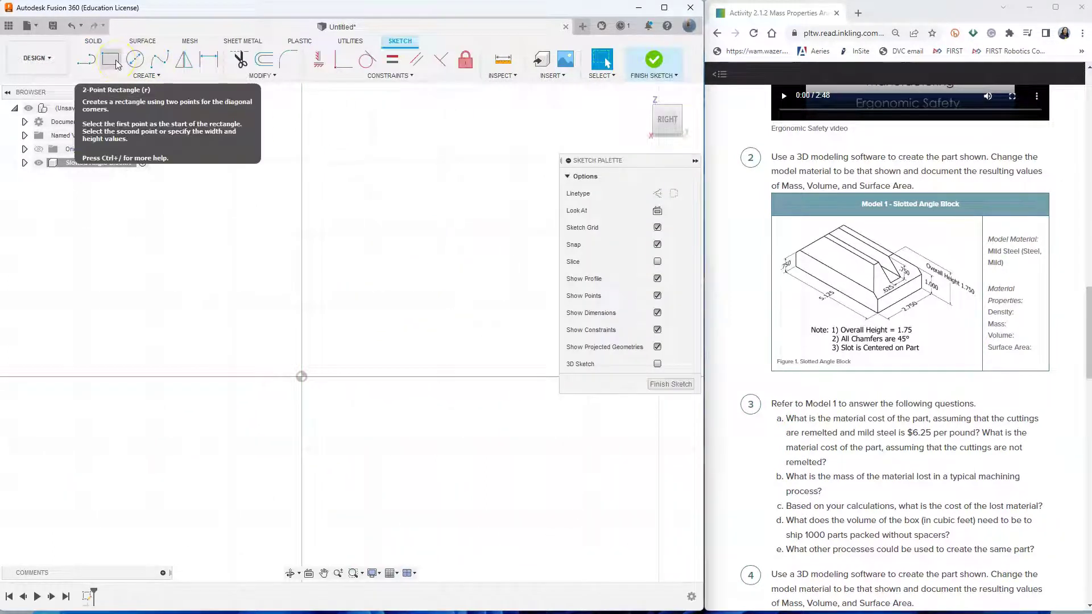
pyautogui.click(115, 61)
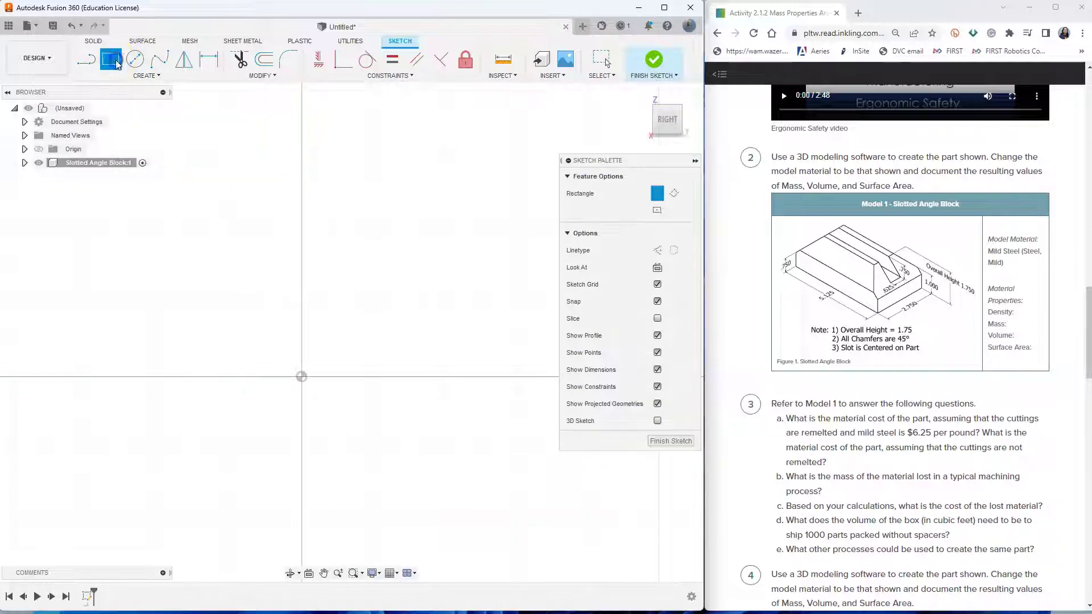
pyautogui.click(302, 377)
pyautogui.click(475, 281)
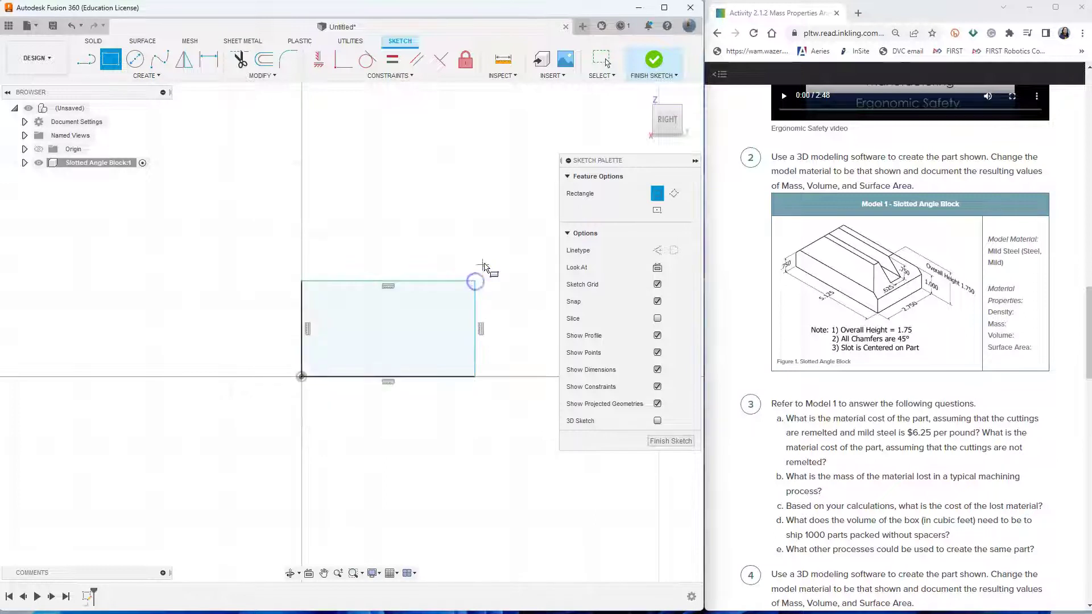
# Dimension the rectangle to 2.75 in wide and 1.75 in tall.
pyautogui.click(210, 63)
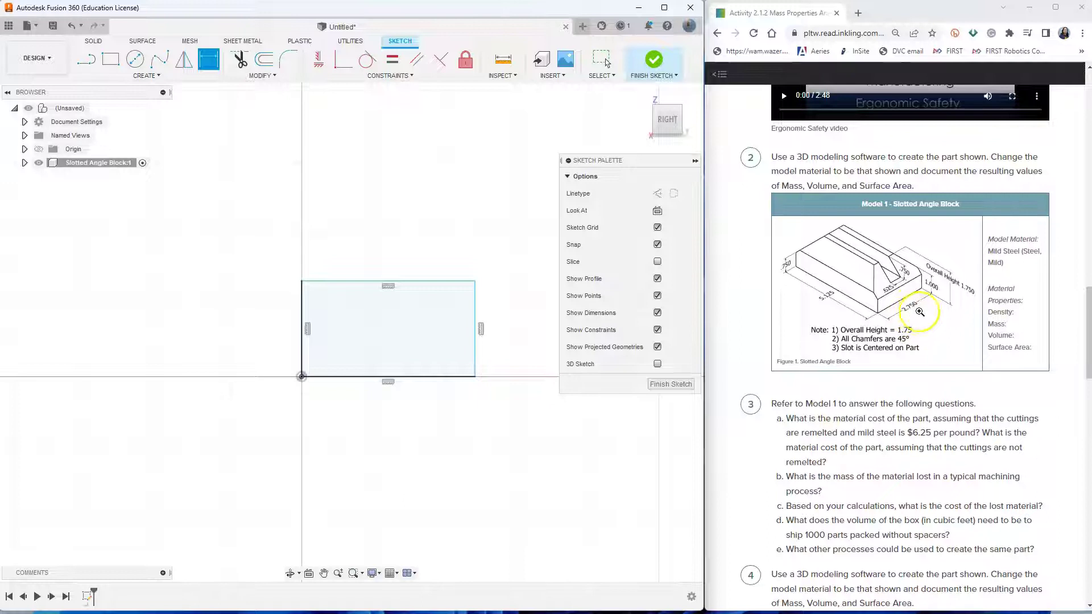
pyautogui.click(397, 376)
pyautogui.click(389, 410)
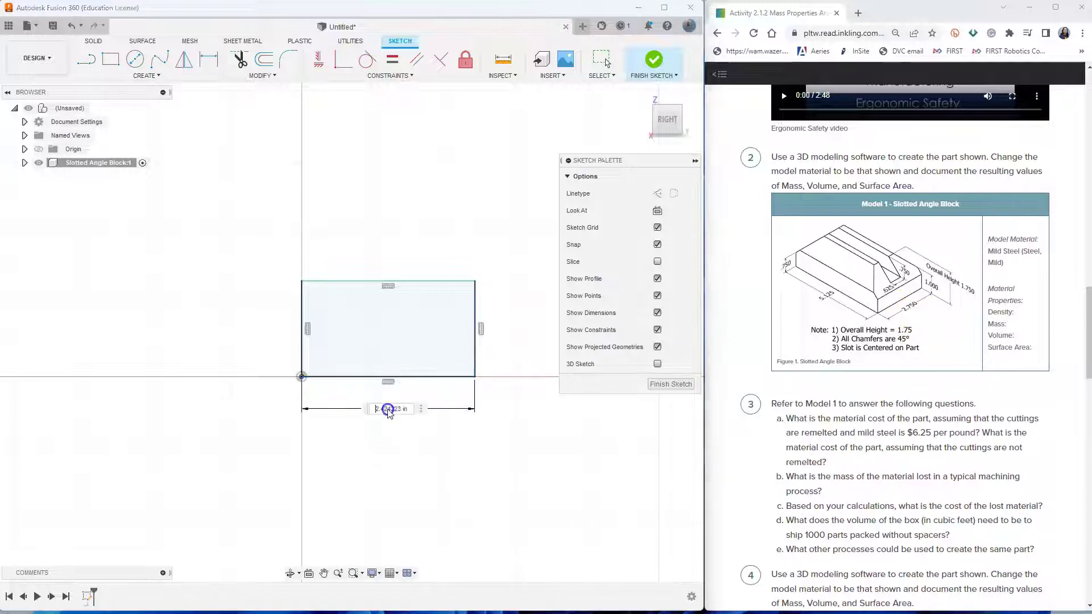
pyautogui.write('2')
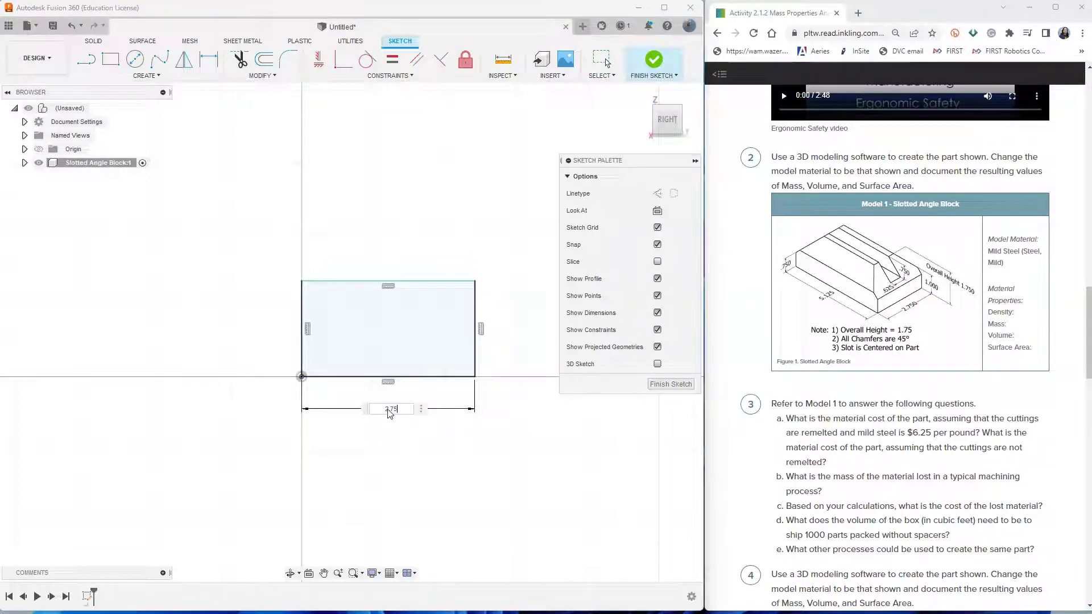
pyautogui.write('.75')
pyautogui.press('Return')
pyautogui.click(914, 294)
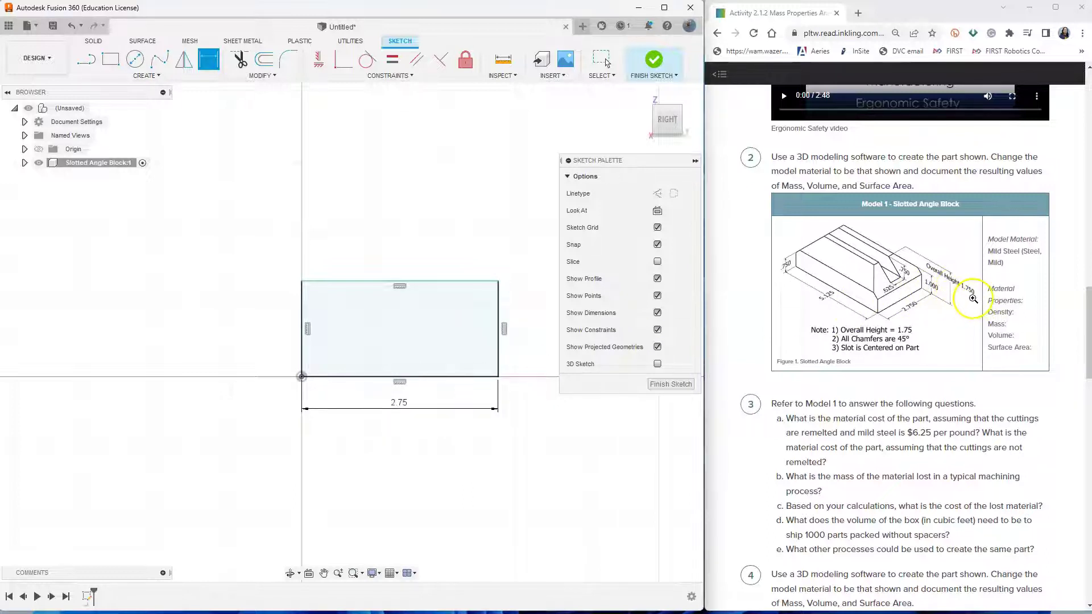
pyautogui.click(302, 319)
pyautogui.click(272, 320)
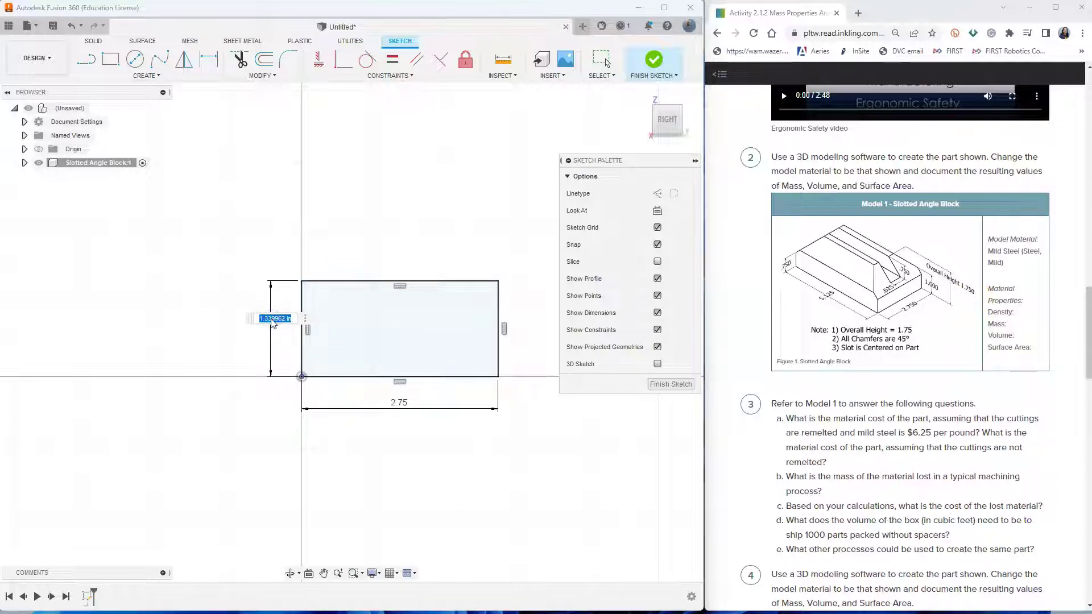
pyautogui.press('Return')
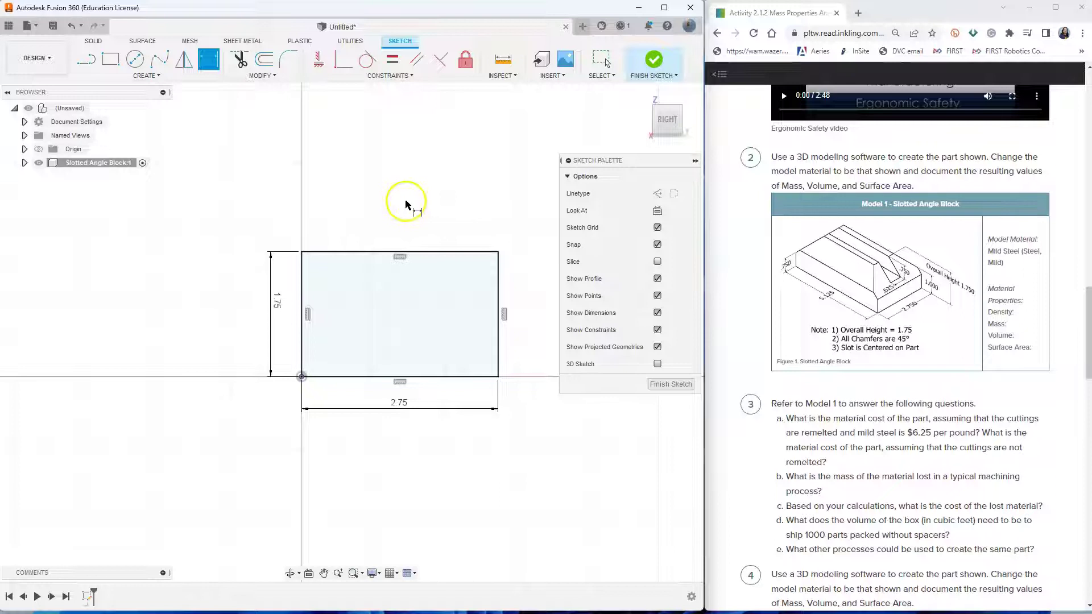
# Finish the sketch and extrude the rectangle 5.125 in into a new solid body.
pyautogui.click(655, 60)
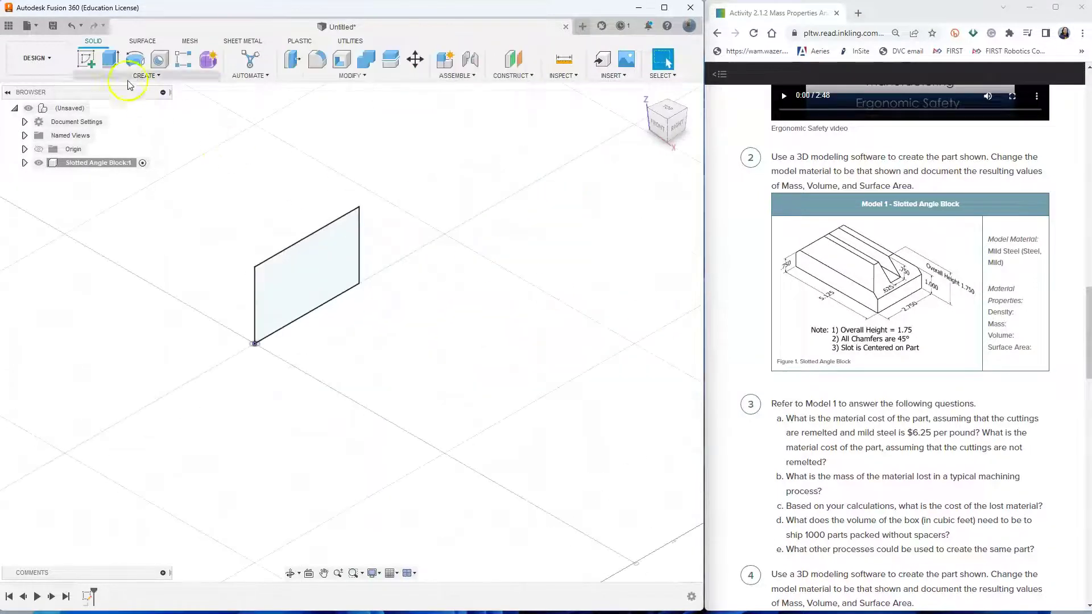
pyautogui.click(110, 60)
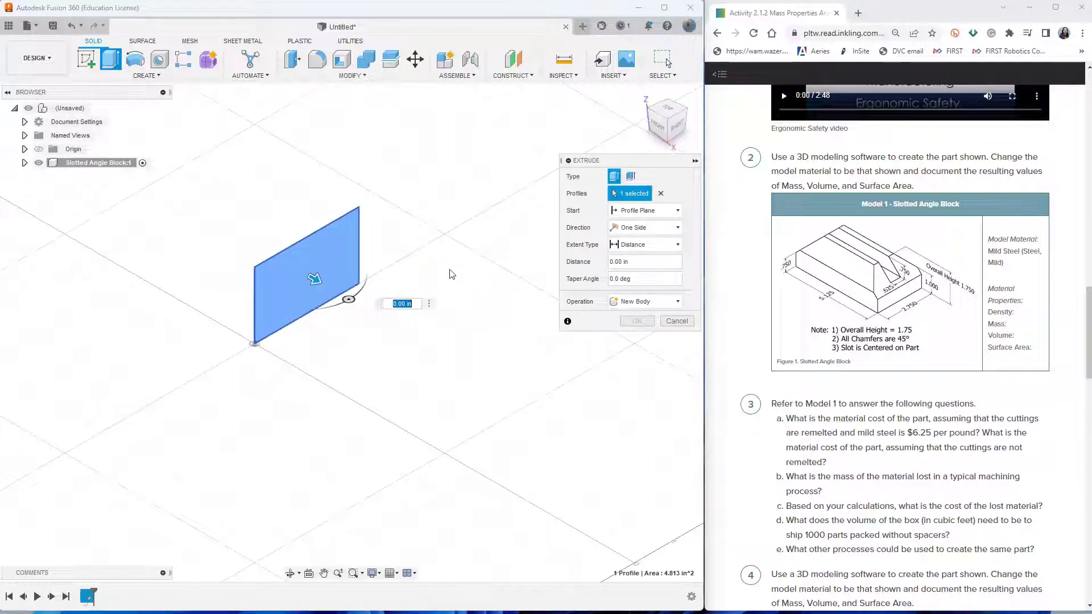
pyautogui.moveTo(322, 277); pyautogui.dragTo(407, 334)
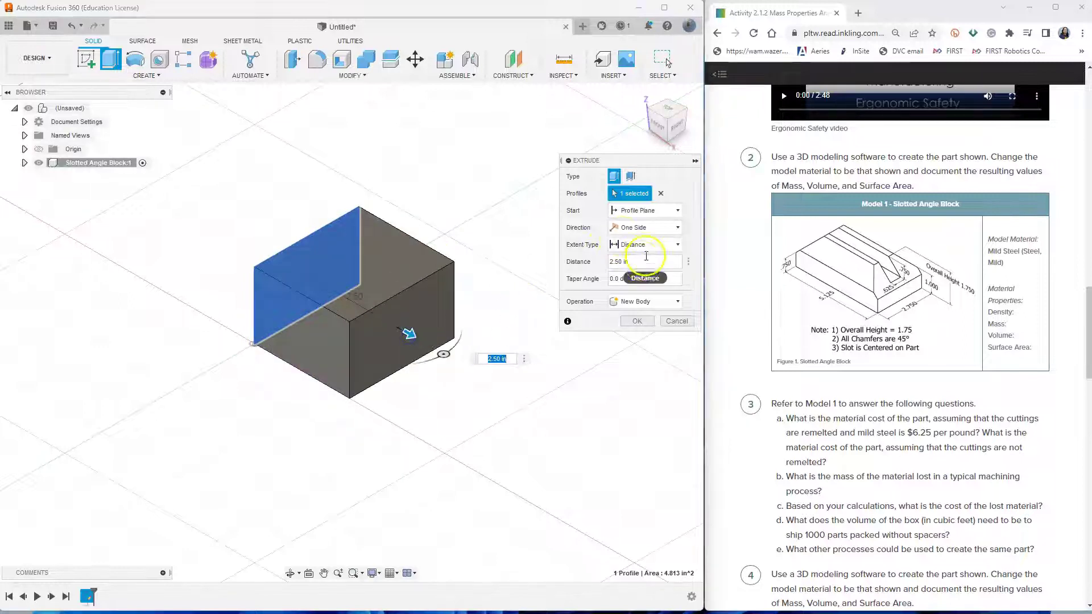
pyautogui.click(611, 263)
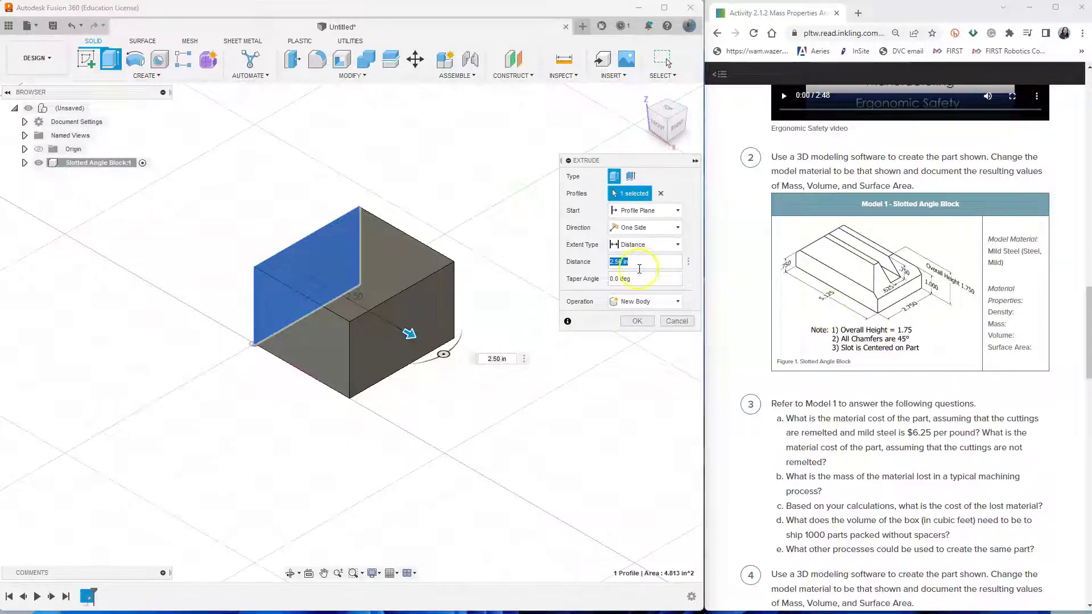
pyautogui.write('.125')
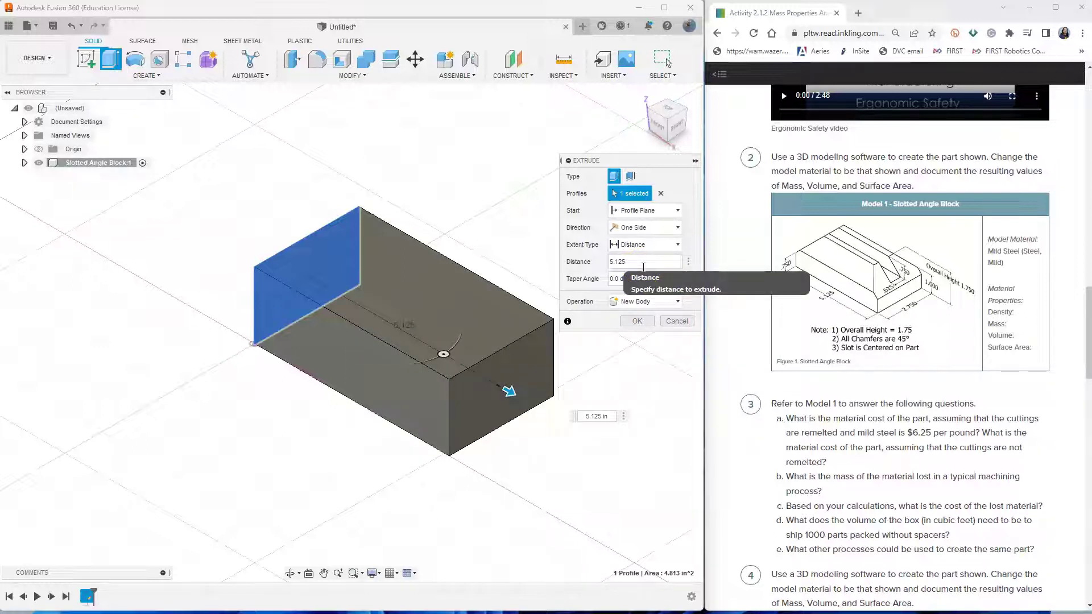
pyautogui.click(637, 321)
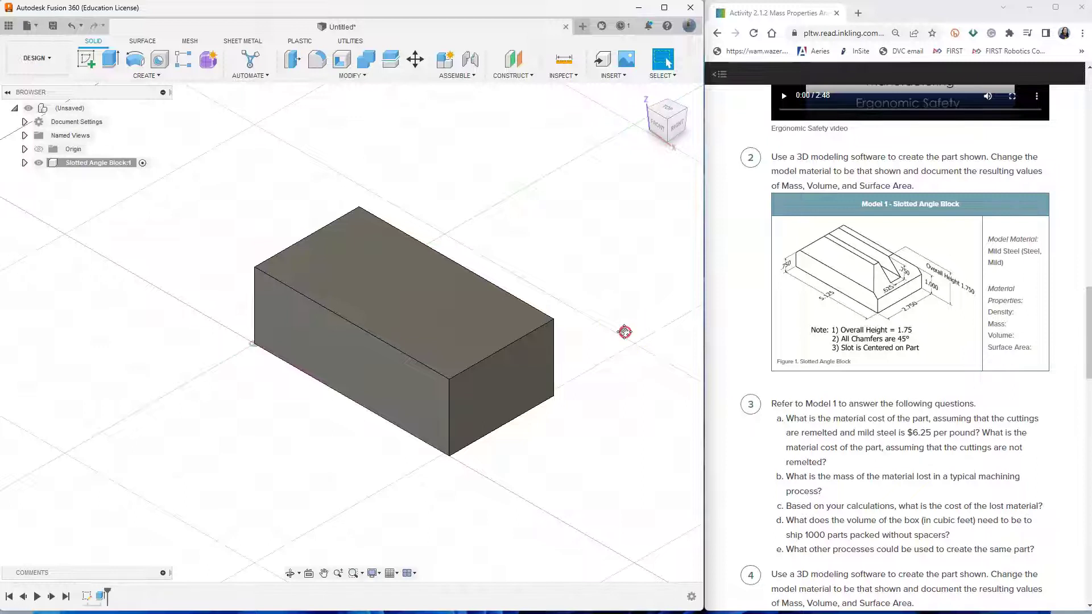
# Sketch a slot rectangle on the block's right end face, starting at the top edge.
pyautogui.scroll(-1, 624, 329)
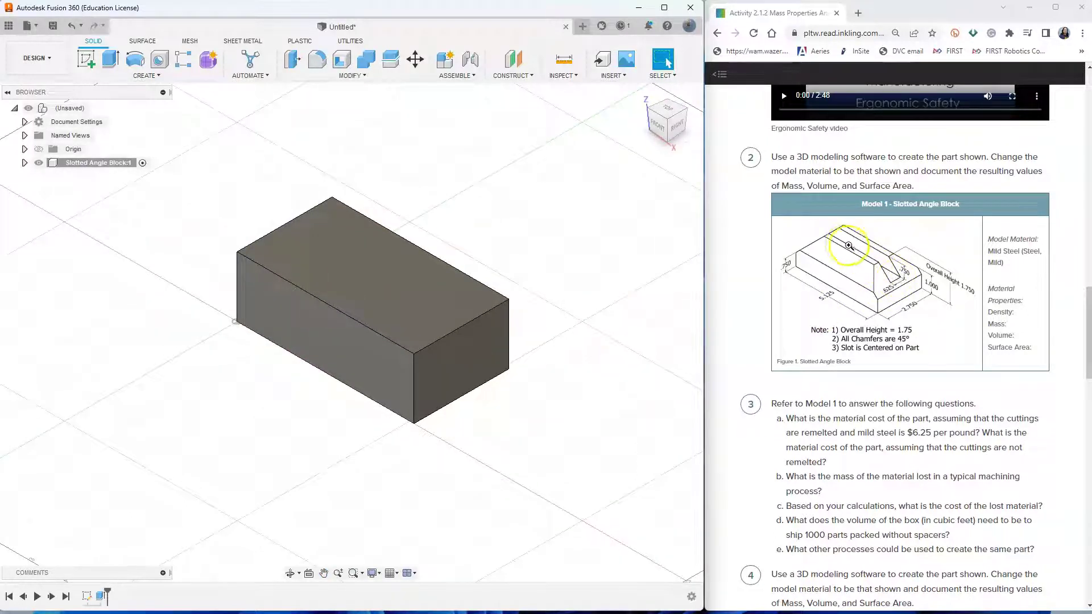
pyautogui.click(87, 60)
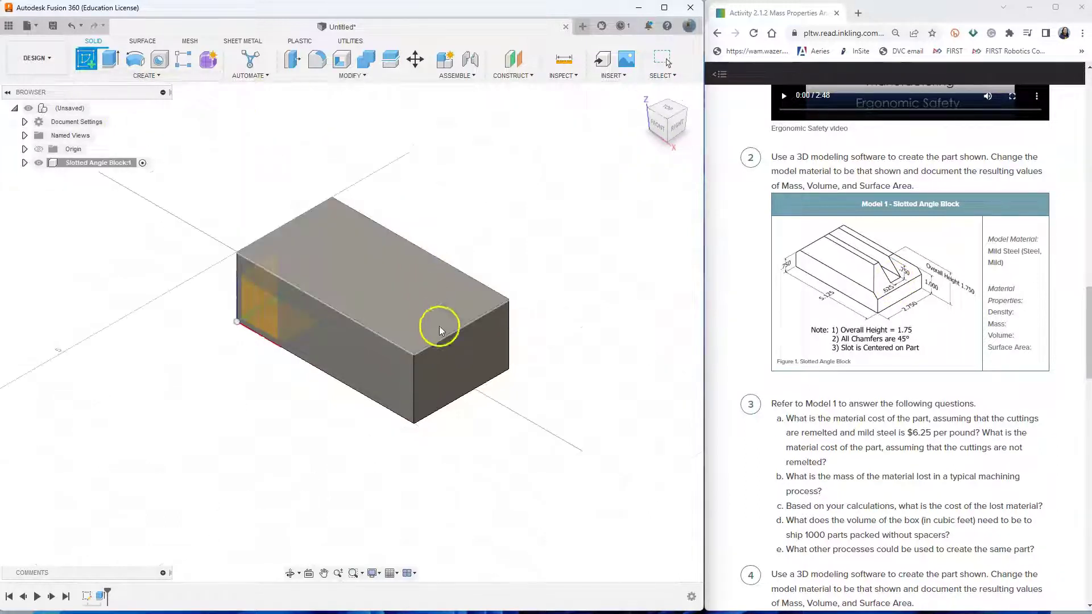
pyautogui.click(474, 362)
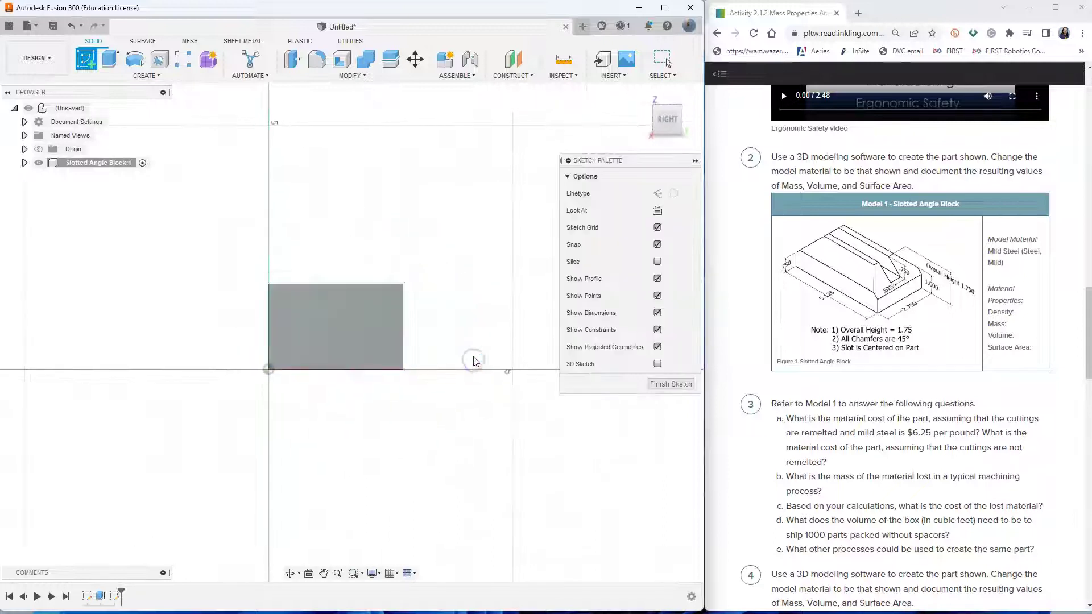
pyautogui.click(109, 59)
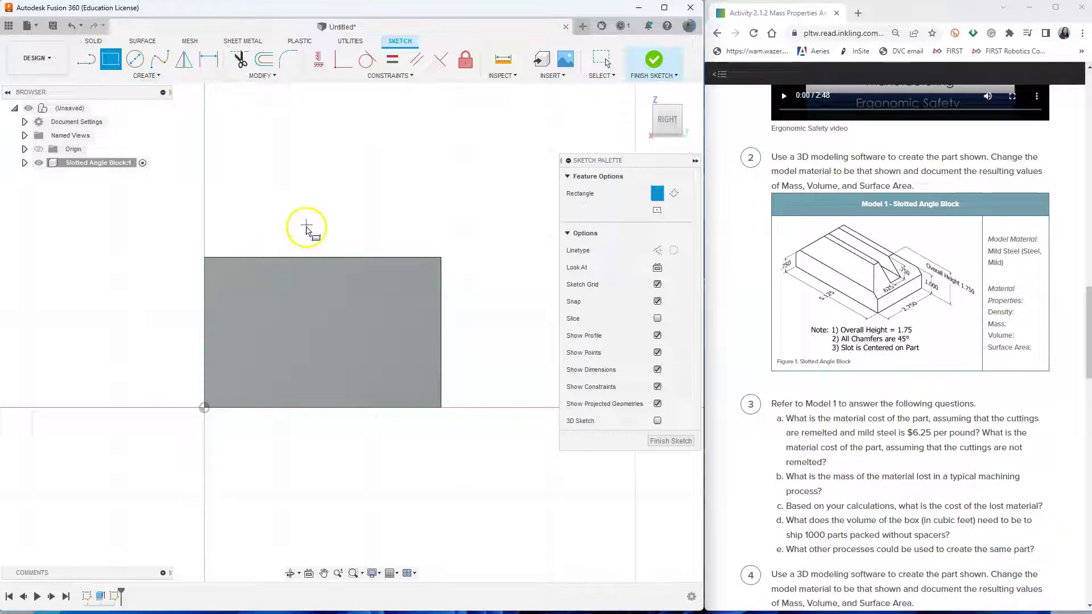
pyautogui.click(297, 257)
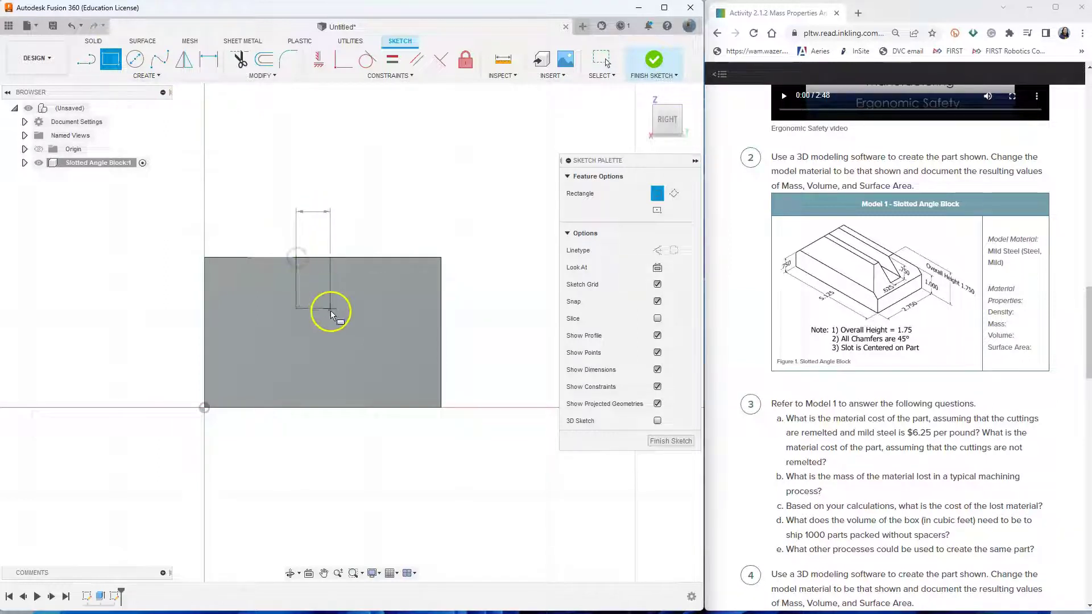
pyautogui.click(357, 355)
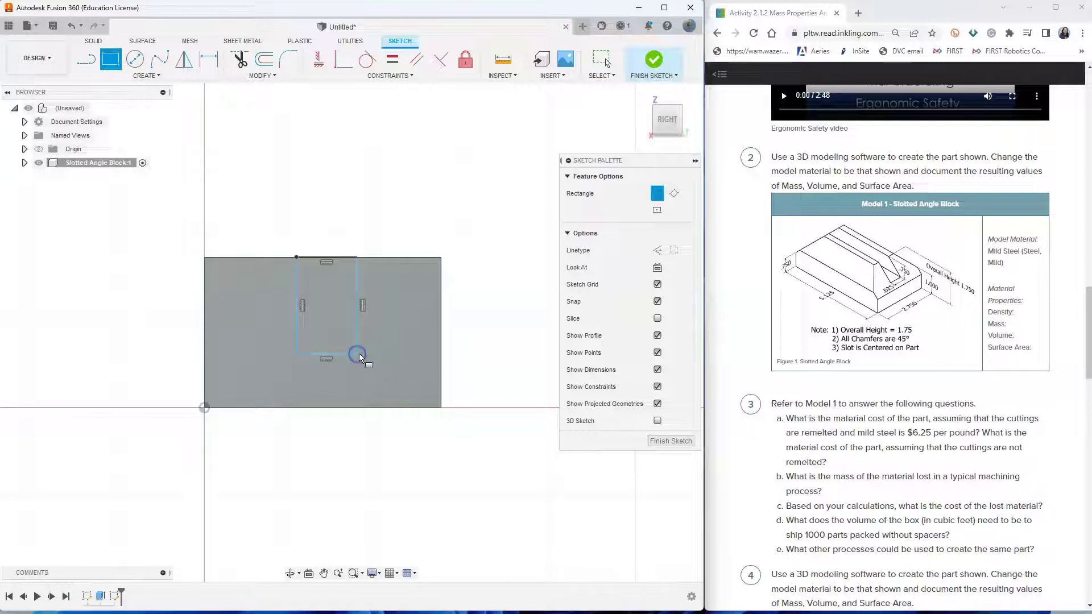
# Dimension the slot rectangle 0.75 deep and 0.625 wide.
pyautogui.click(207, 65)
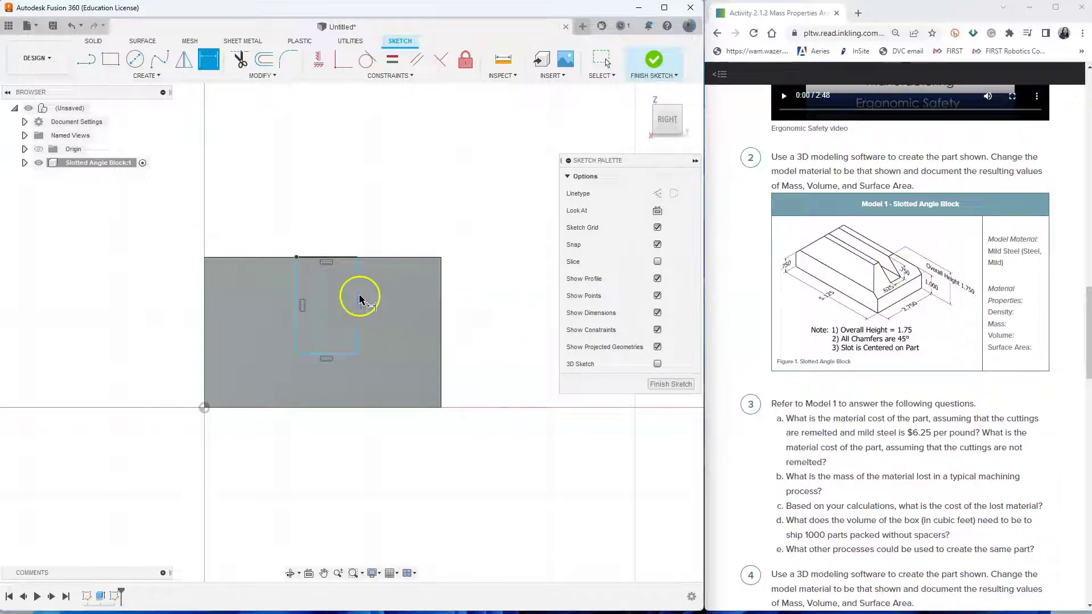
pyautogui.click(358, 304)
pyautogui.click(391, 298)
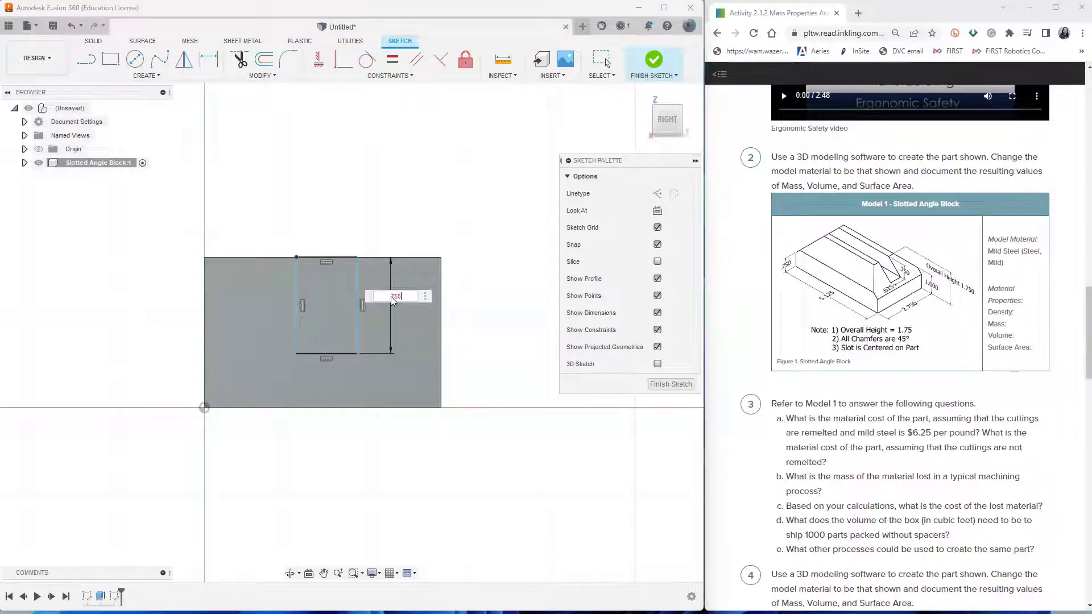
pyautogui.write('.750')
pyautogui.press('Return')
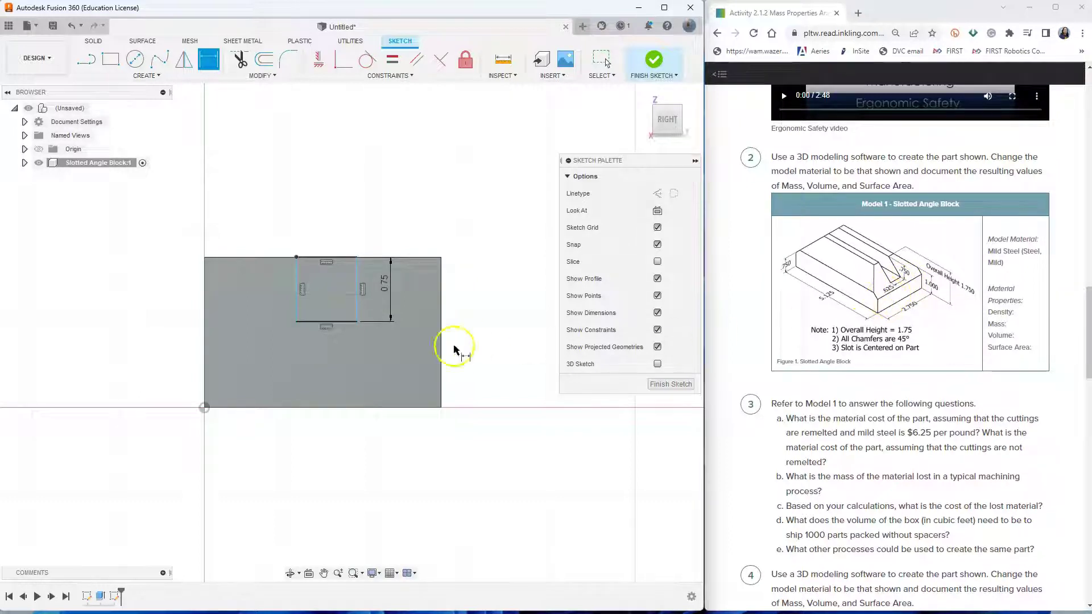
pyautogui.moveTo(338, 323); pyautogui.dragTo(335, 358)
pyautogui.click(334, 358)
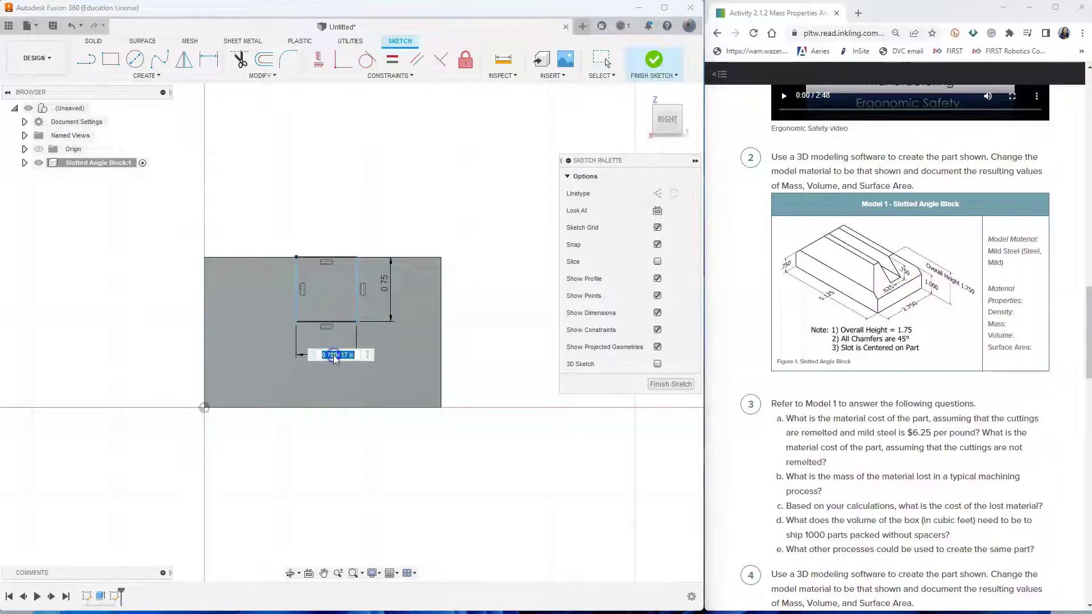
pyautogui.write('.625')
pyautogui.press('Return')
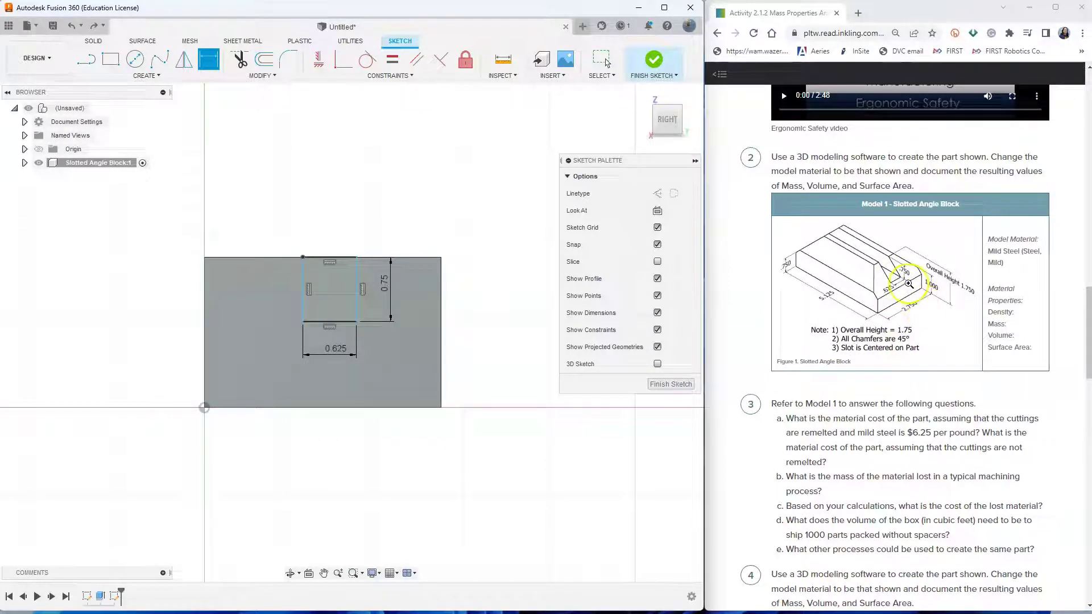
# Dimension the slot's offset from the block's left edge as (2.75-.625)/2, giving 1.063.
pyautogui.click(206, 293)
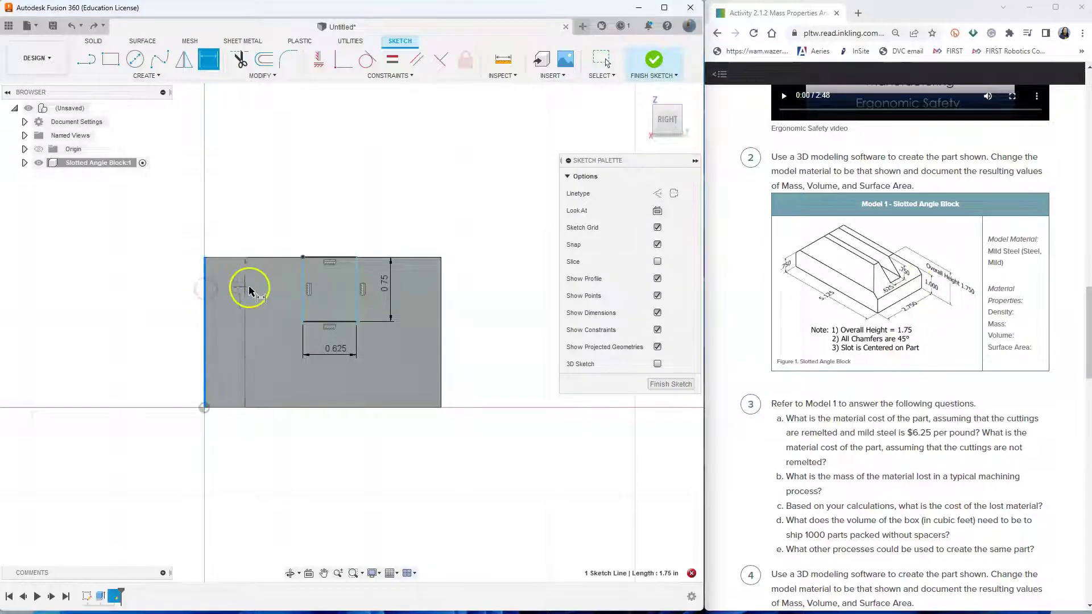
pyautogui.click(304, 293)
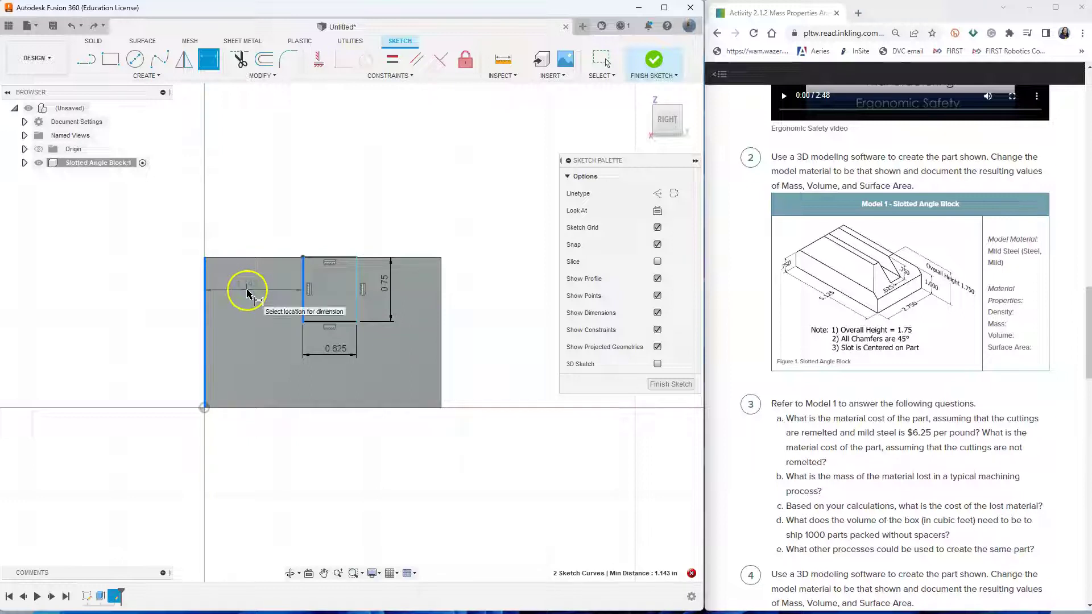
pyautogui.click(248, 293)
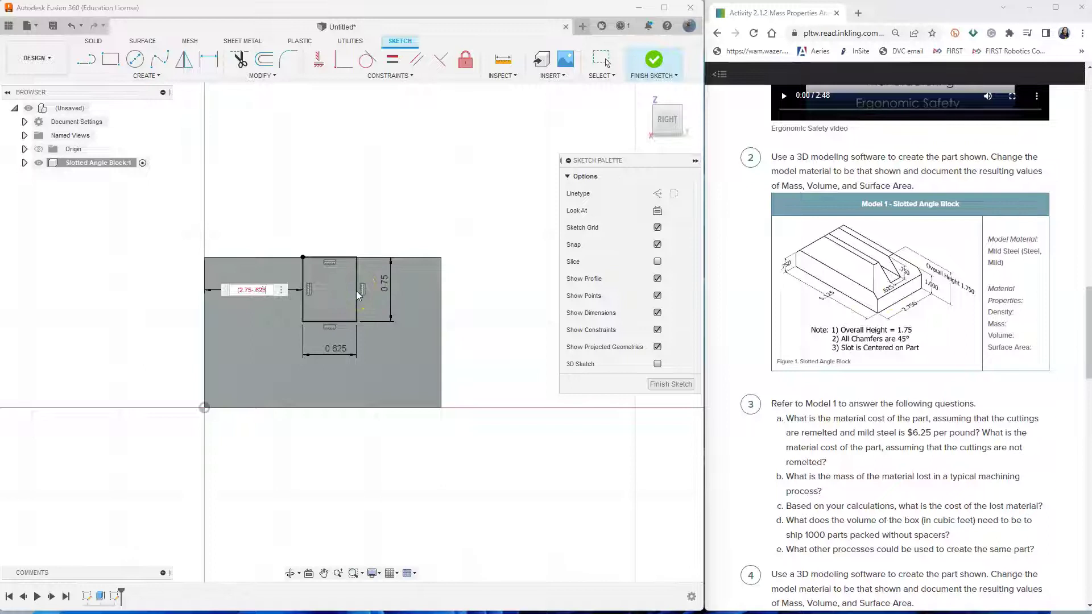
pyautogui.write(')/2')
pyautogui.press('Return')
# Finish the slot sketch and return to the home 3D view.
pyautogui.click(305, 292)
pyautogui.click(296, 263)
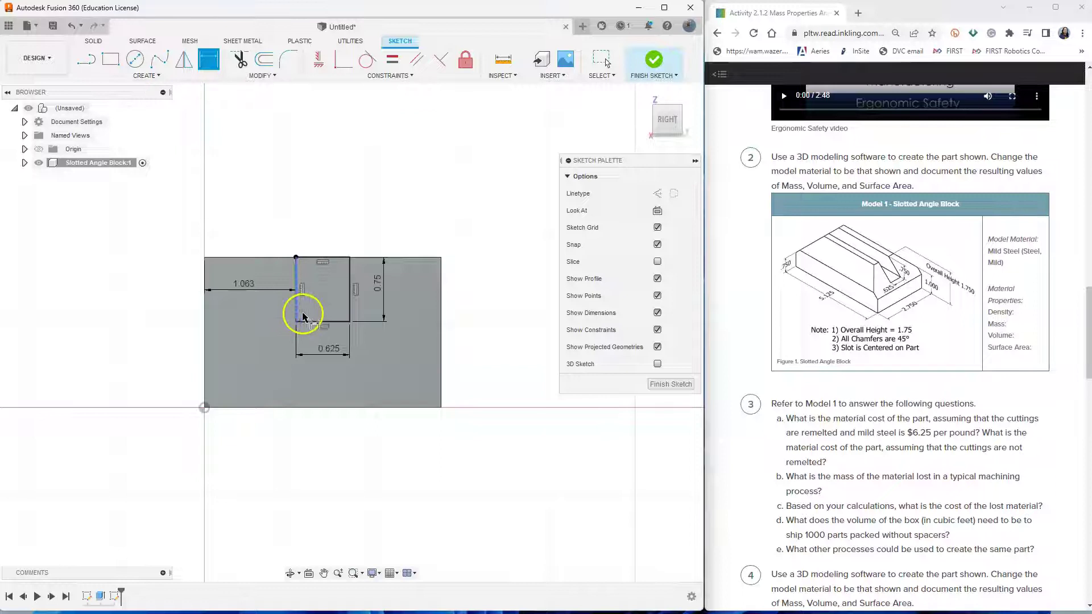
pyautogui.press('Escape')
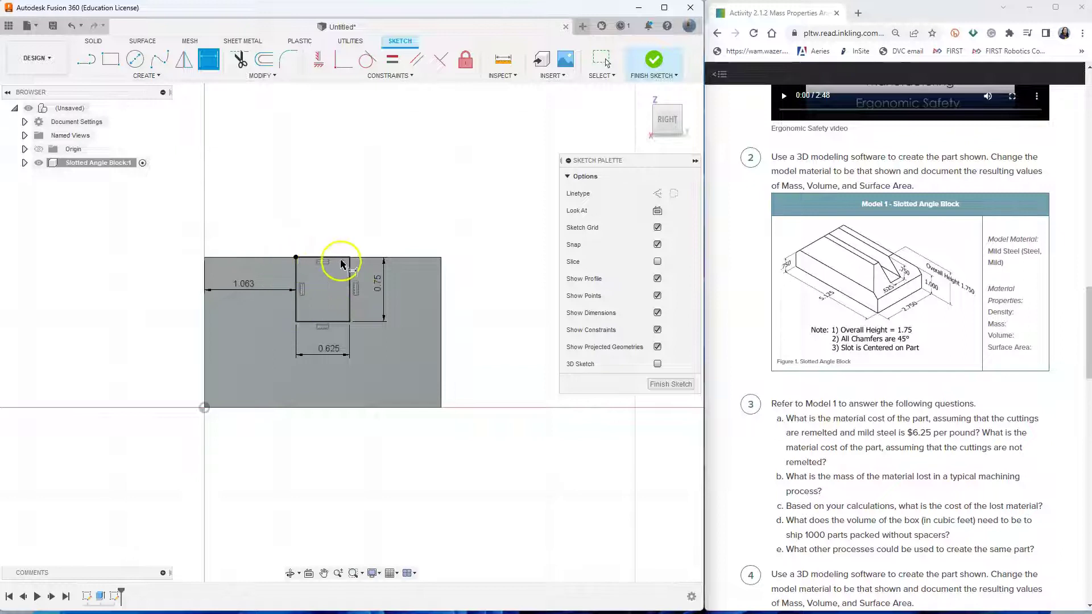
pyautogui.click(654, 60)
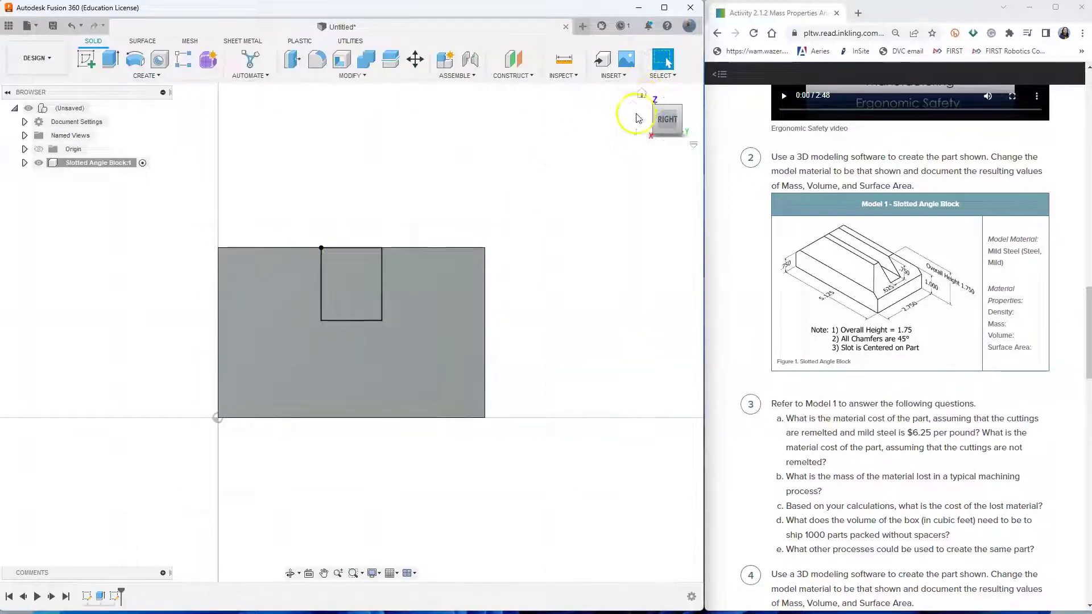
pyautogui.click(643, 97)
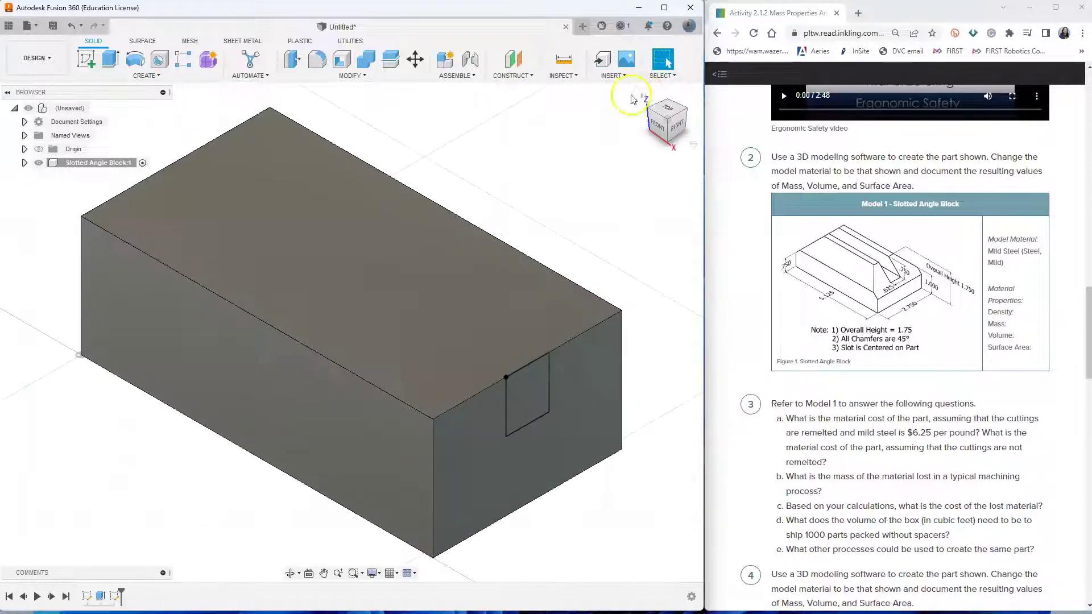
pyautogui.click(111, 60)
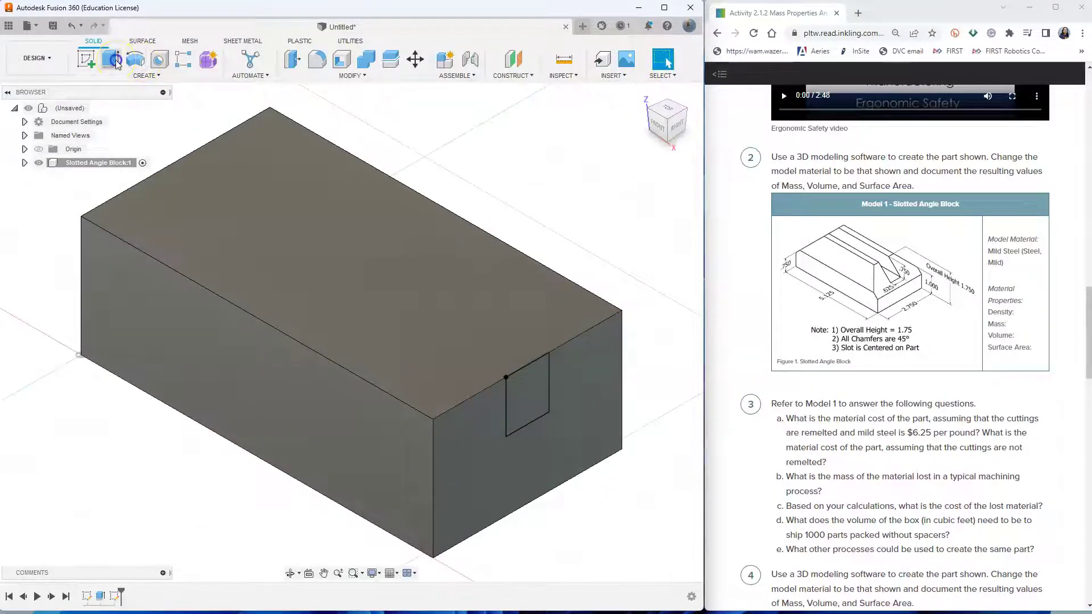
# Extrude the slot profile with extent All, flipped to cut through the whole block.
pyautogui.click(527, 398)
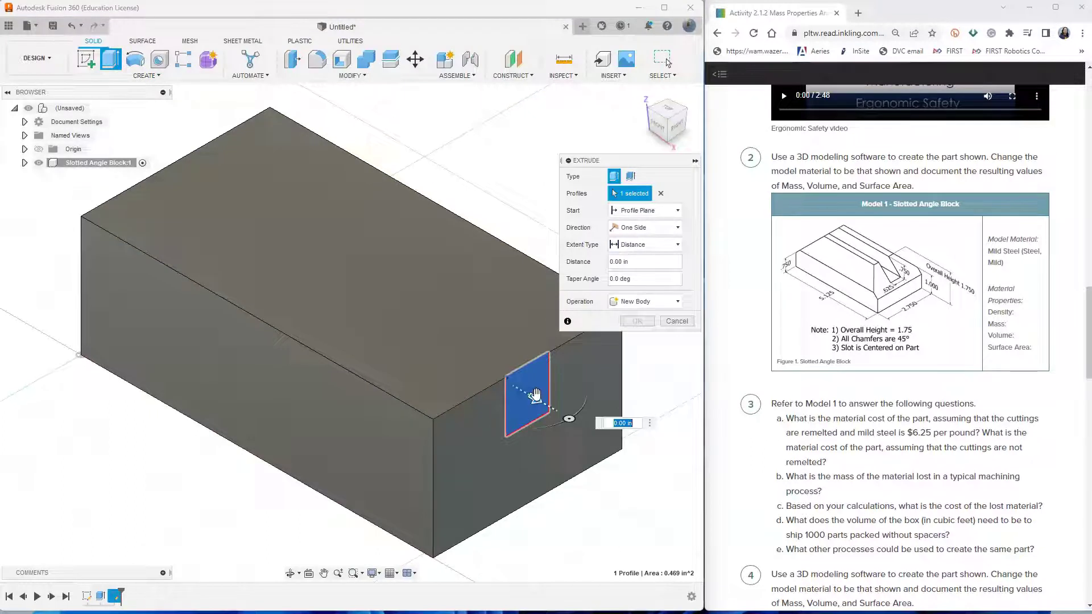
pyautogui.click(638, 262)
pyautogui.click(664, 248)
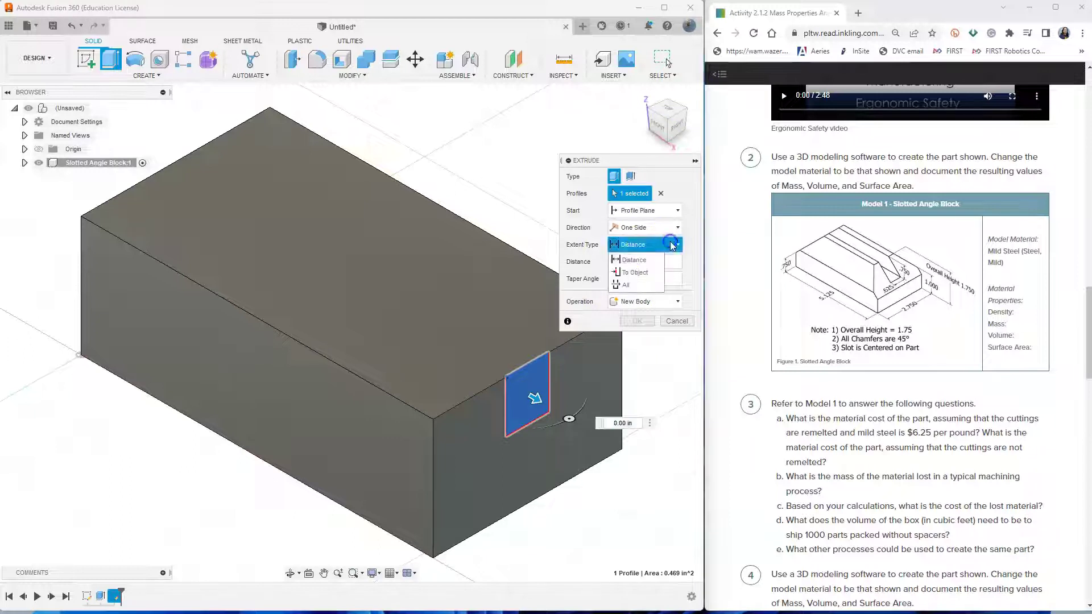
pyautogui.click(626, 288)
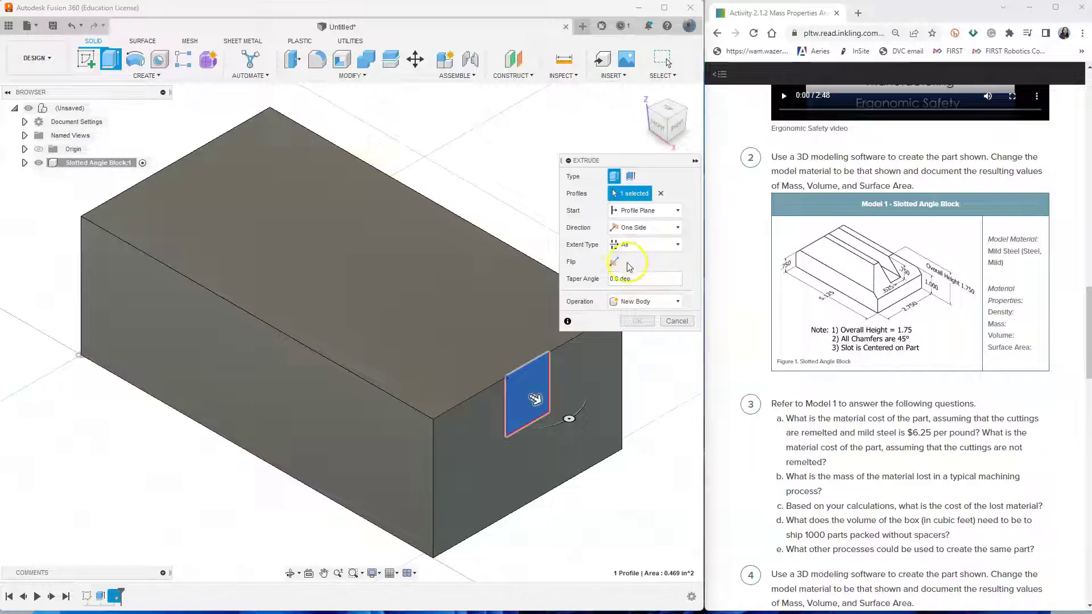
pyautogui.click(612, 264)
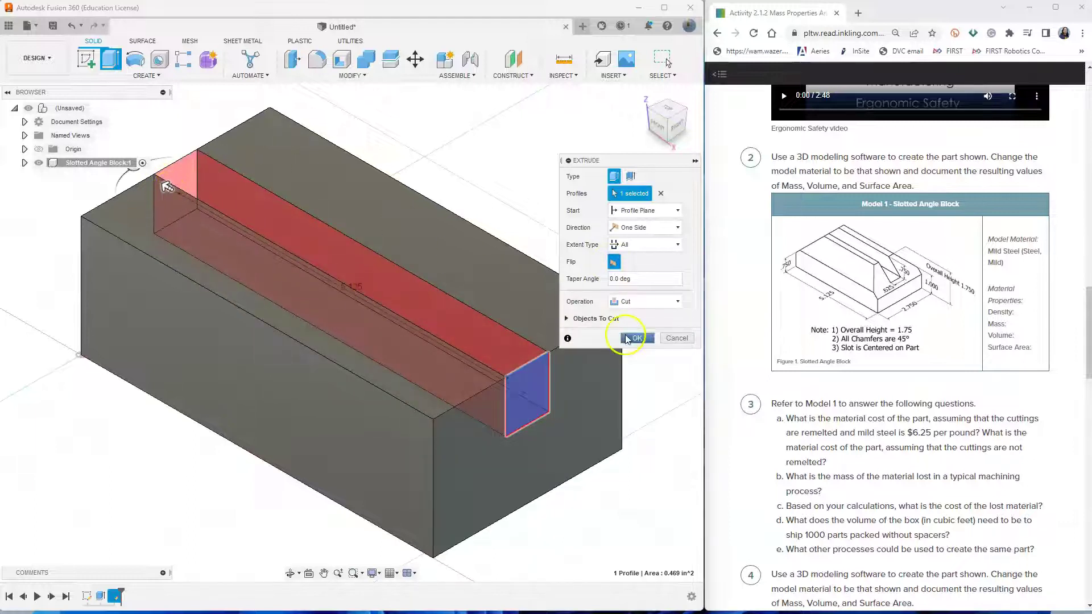
pyautogui.click(628, 339)
pyautogui.click(638, 339)
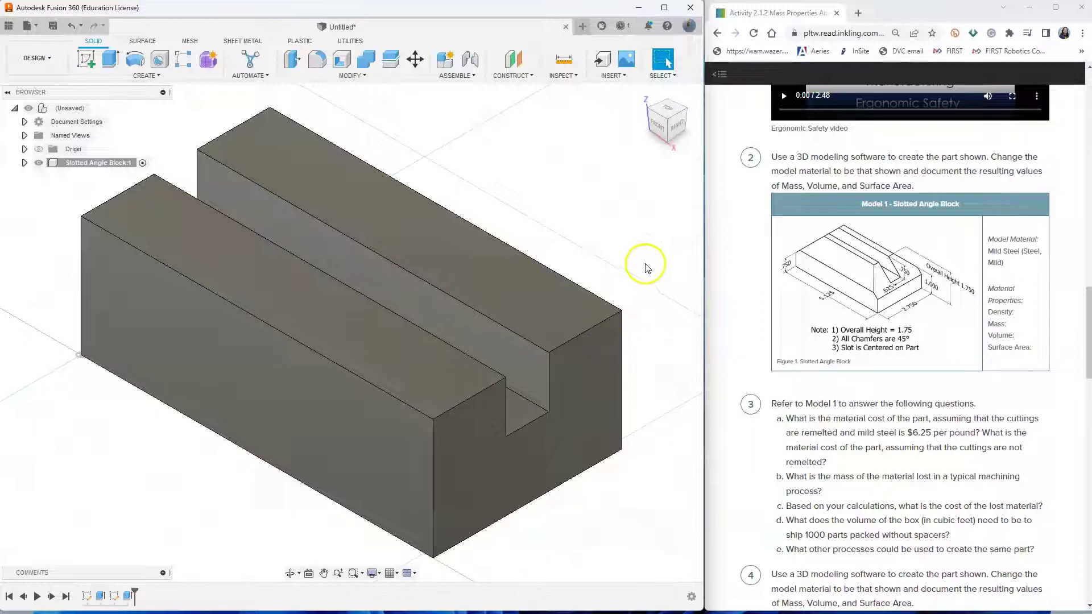
# Start a chamfer and set its type to Distance and Angle.
pyautogui.scroll(-2, 644, 262)
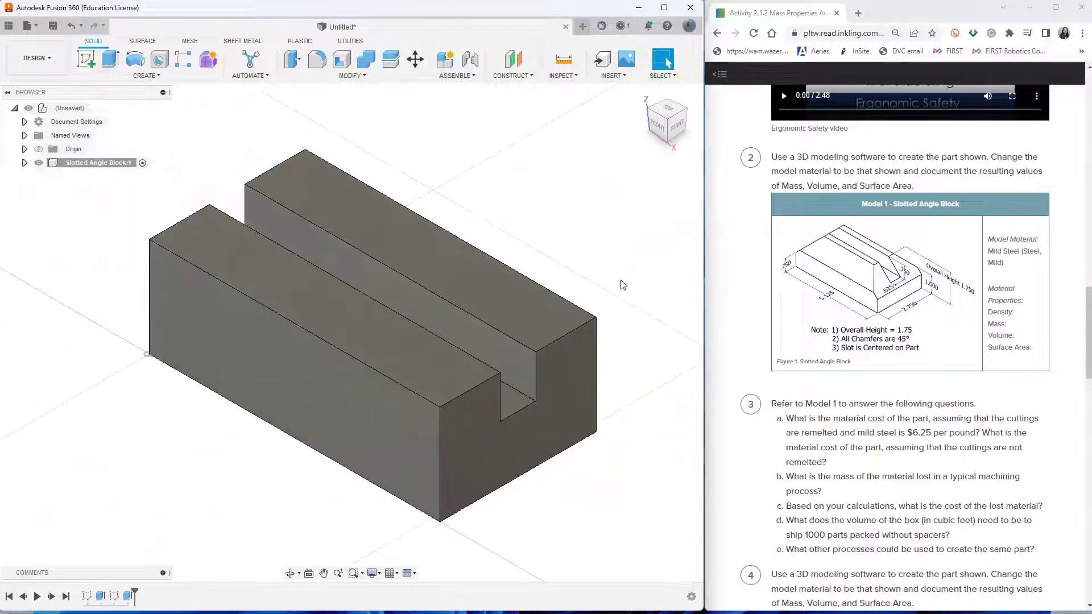
pyautogui.click(359, 79)
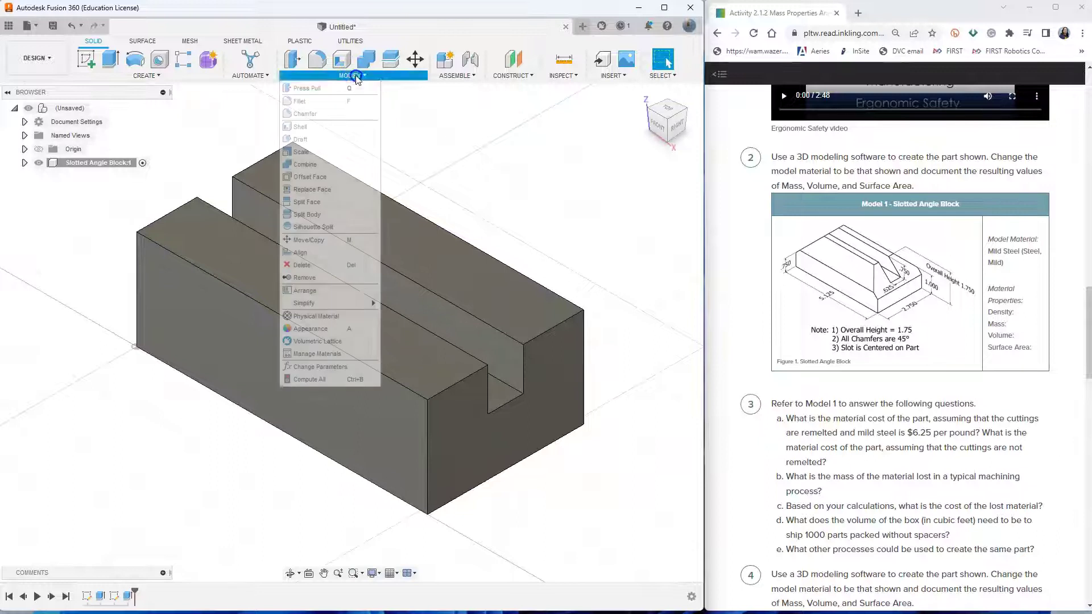
pyautogui.click(327, 117)
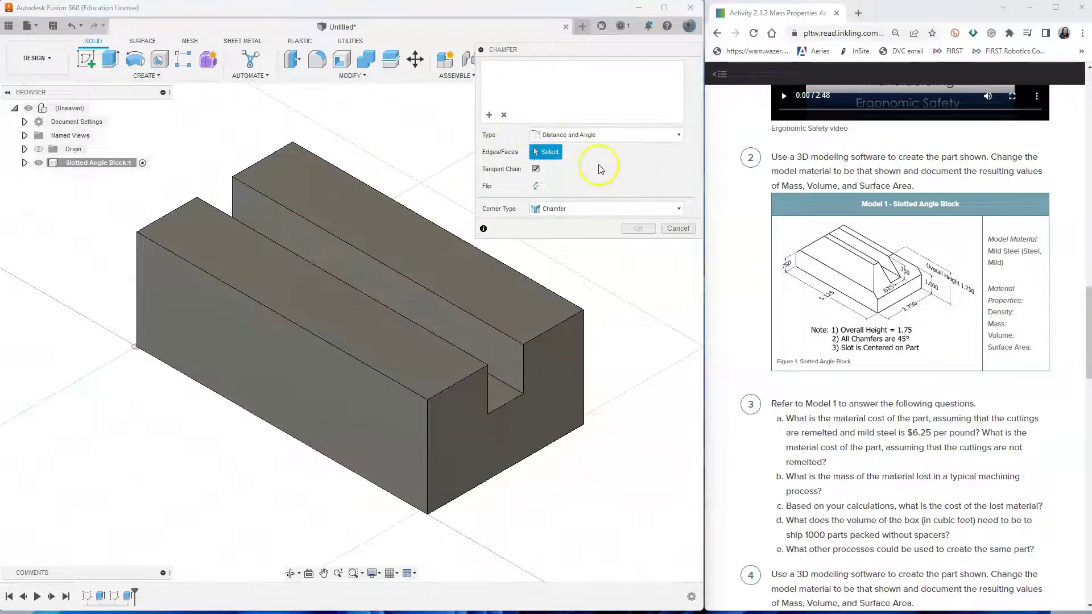
pyautogui.click(597, 136)
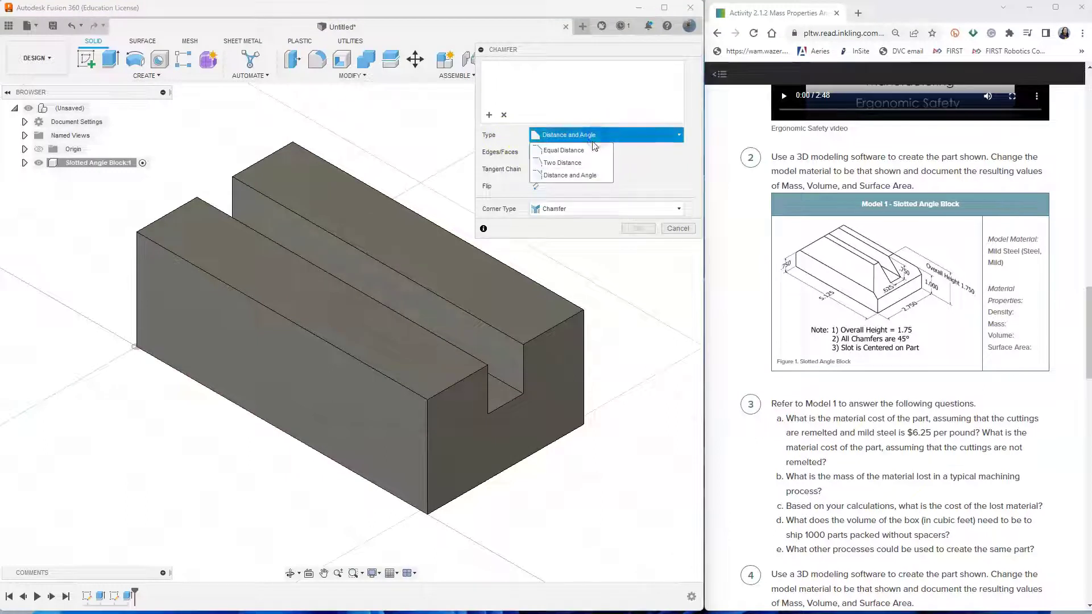
pyautogui.click(582, 181)
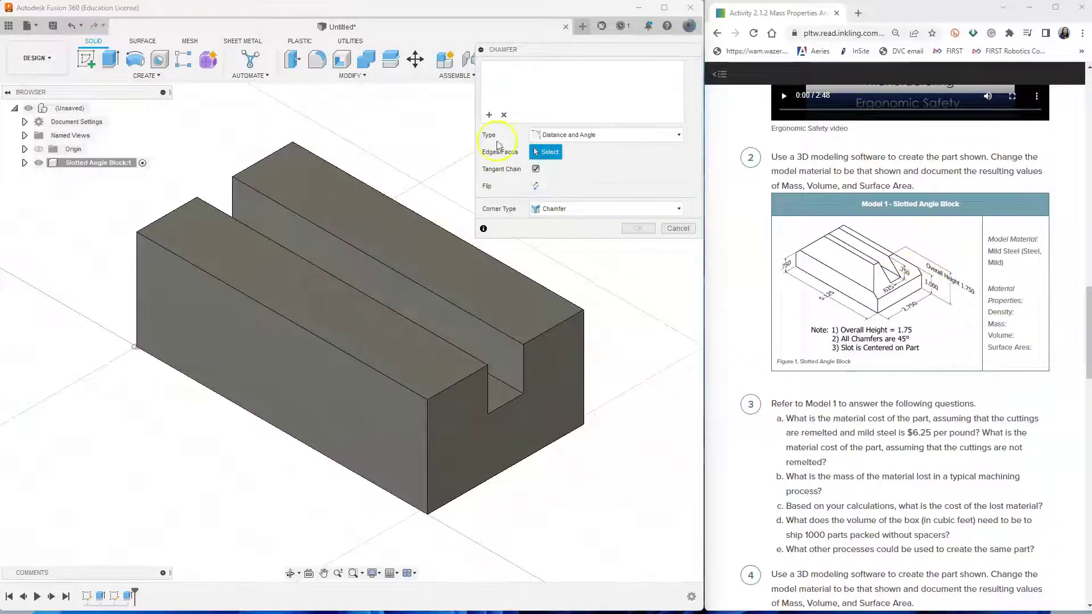
# Chamfer the two long top outer edges 0.75 in at 45°.
pyautogui.click(299, 329)
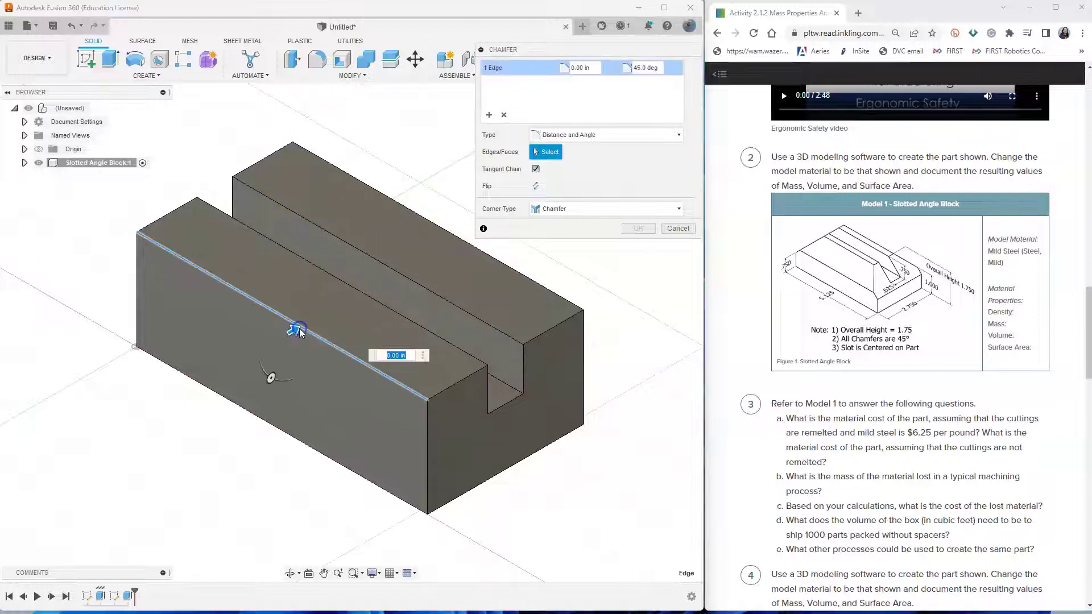
pyautogui.click(442, 230)
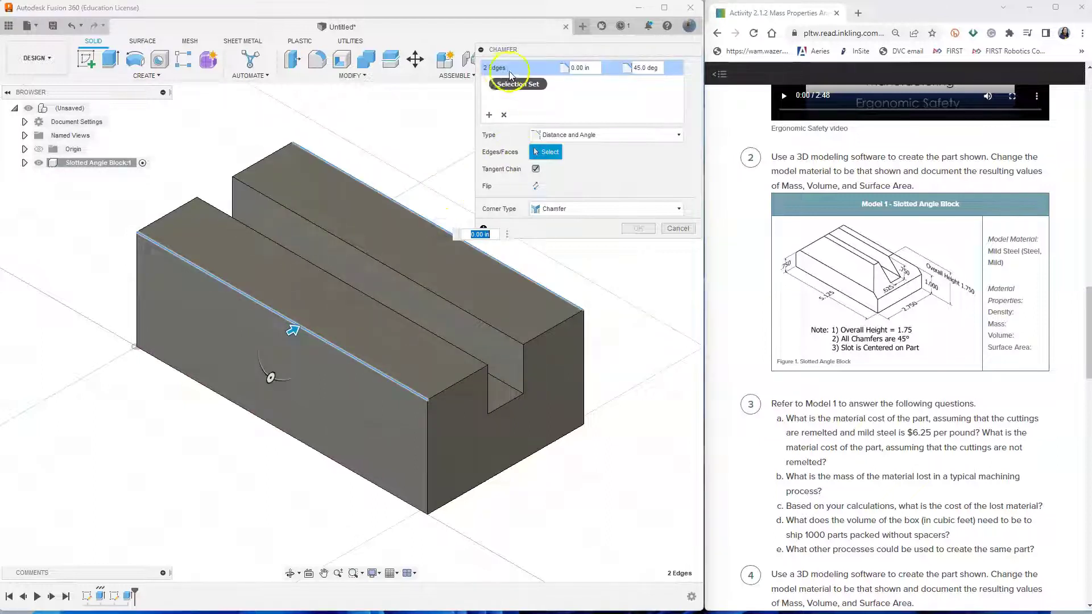
pyautogui.click(600, 68)
pyautogui.moveTo(600, 67); pyautogui.dragTo(557, 67)
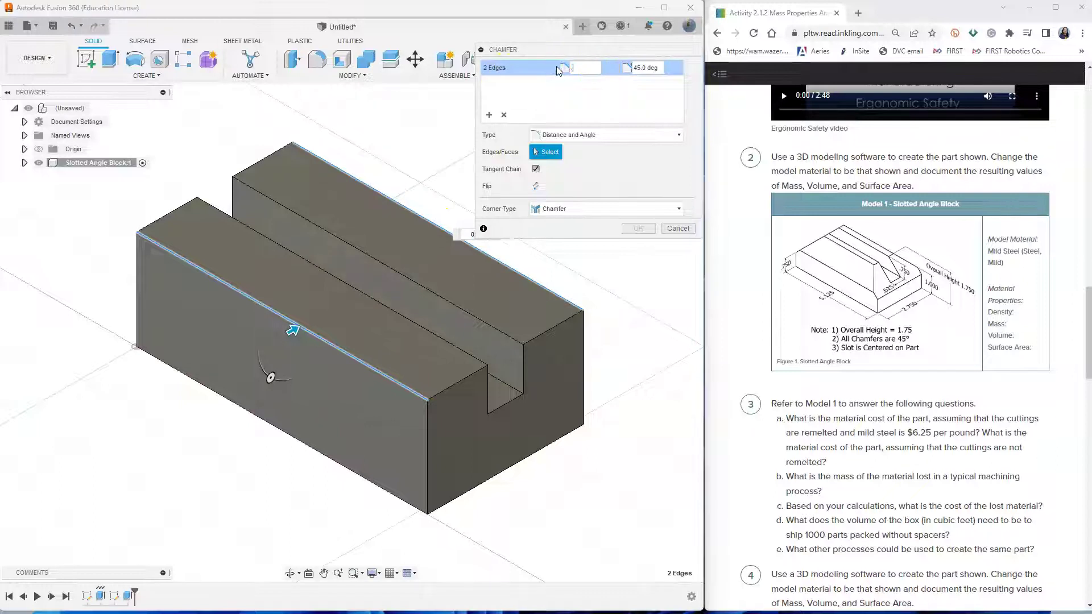
pyautogui.write('.75')
pyautogui.click(636, 68)
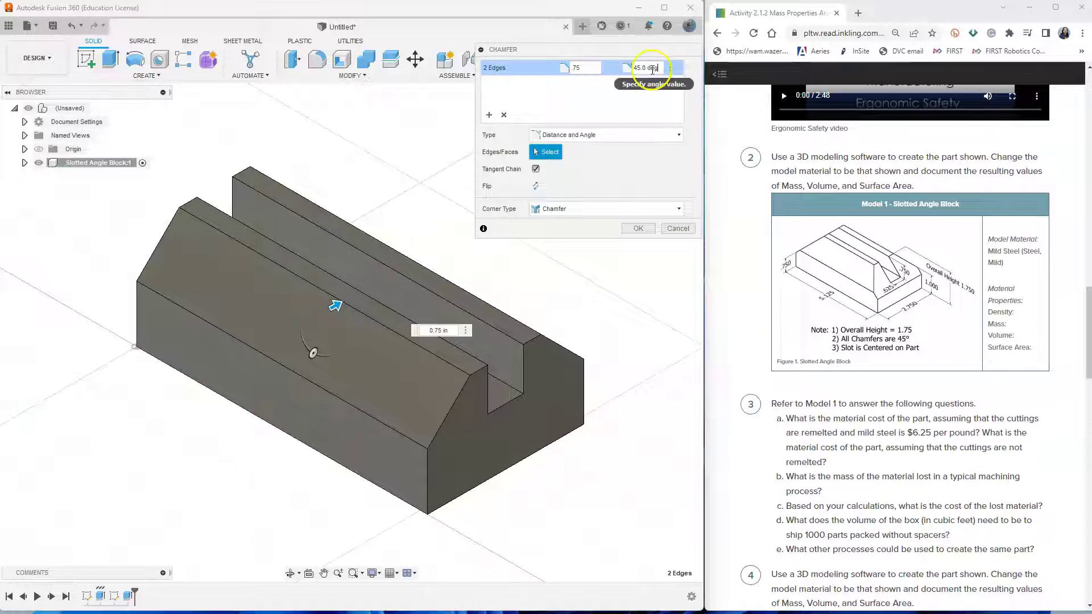
pyautogui.click(639, 230)
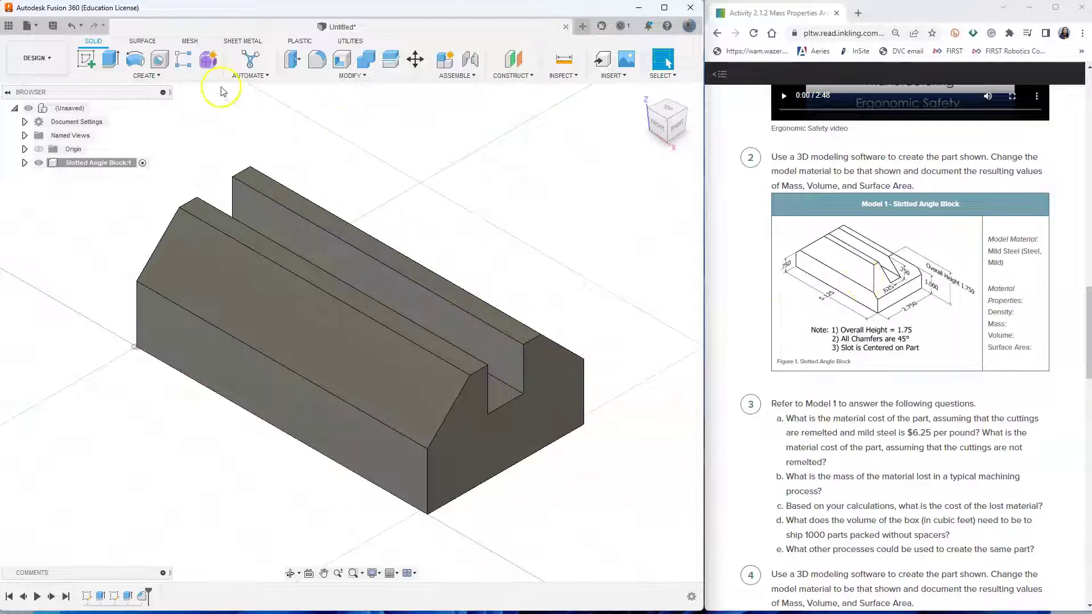
# Chamfer the four top edges of the slot 1 in at 45°.
pyautogui.click(344, 78)
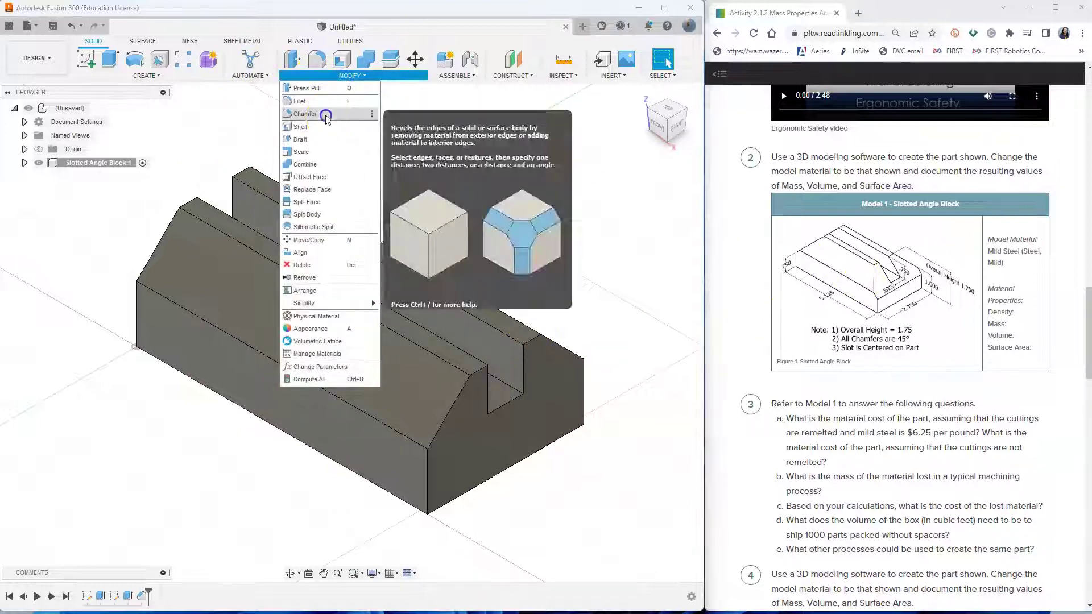
pyautogui.click(304, 114)
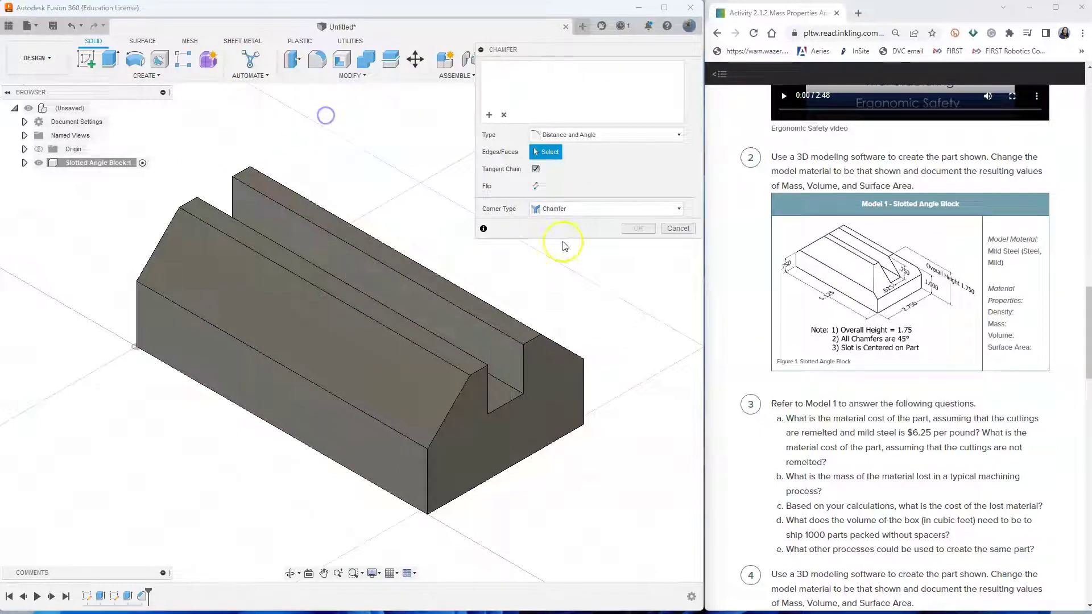
pyautogui.click(480, 371)
pyautogui.click(535, 343)
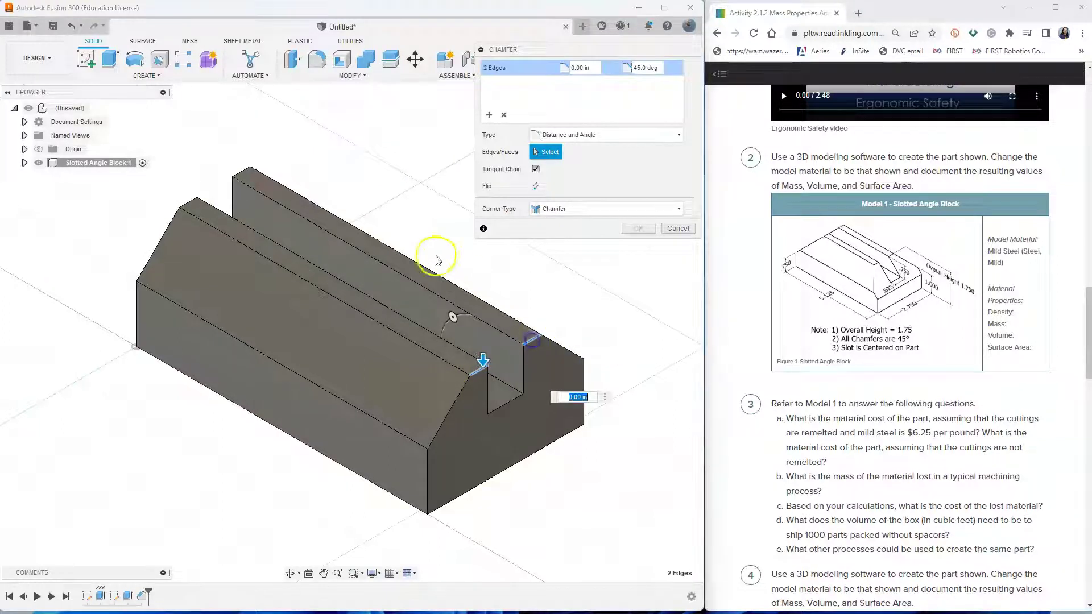
pyautogui.click(245, 172)
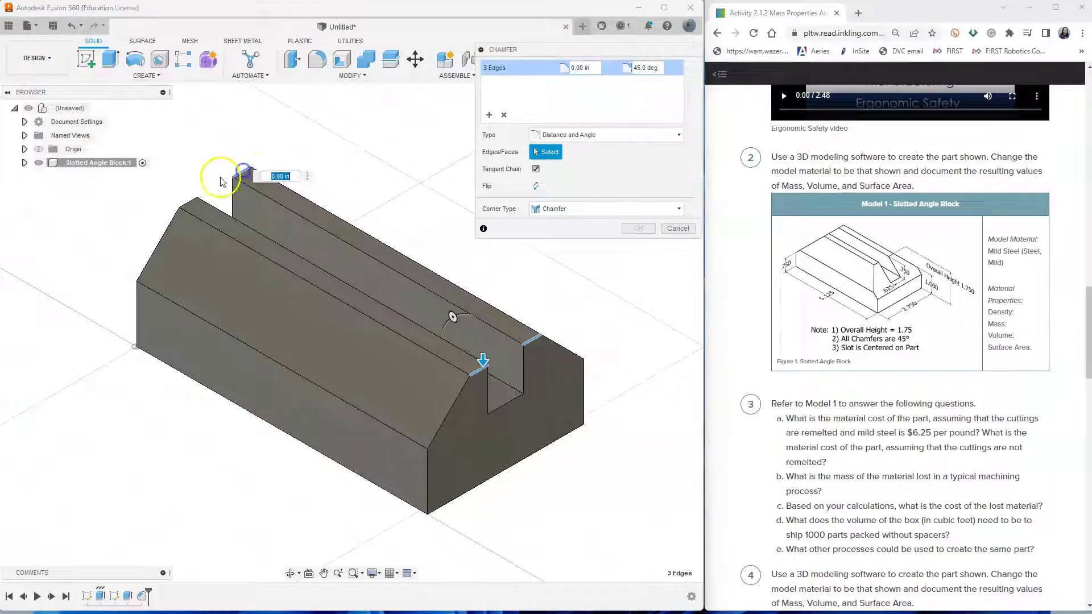
pyautogui.click(189, 199)
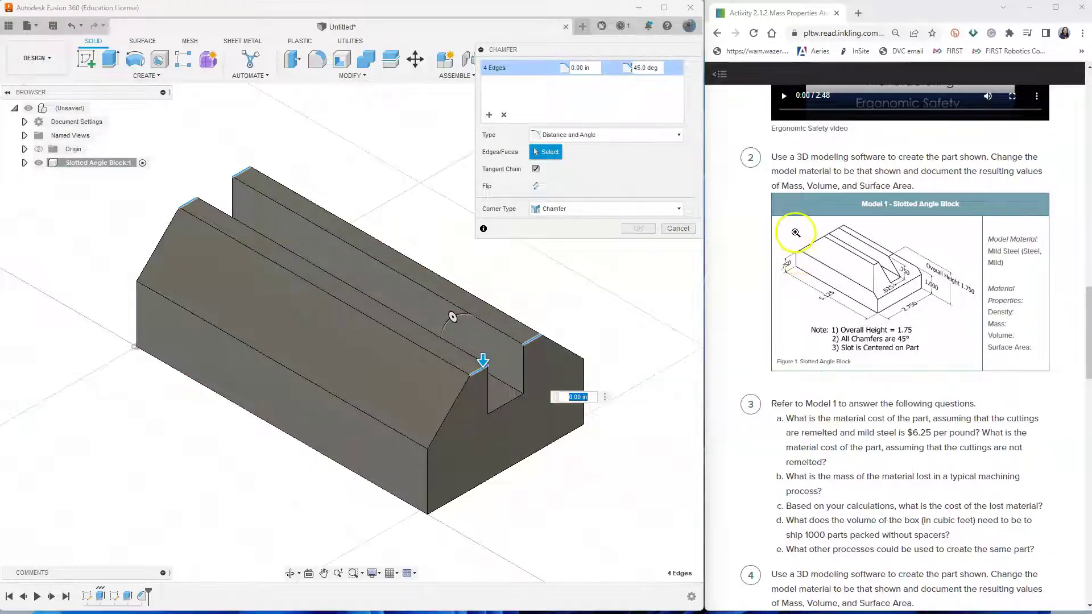
pyautogui.click(591, 69)
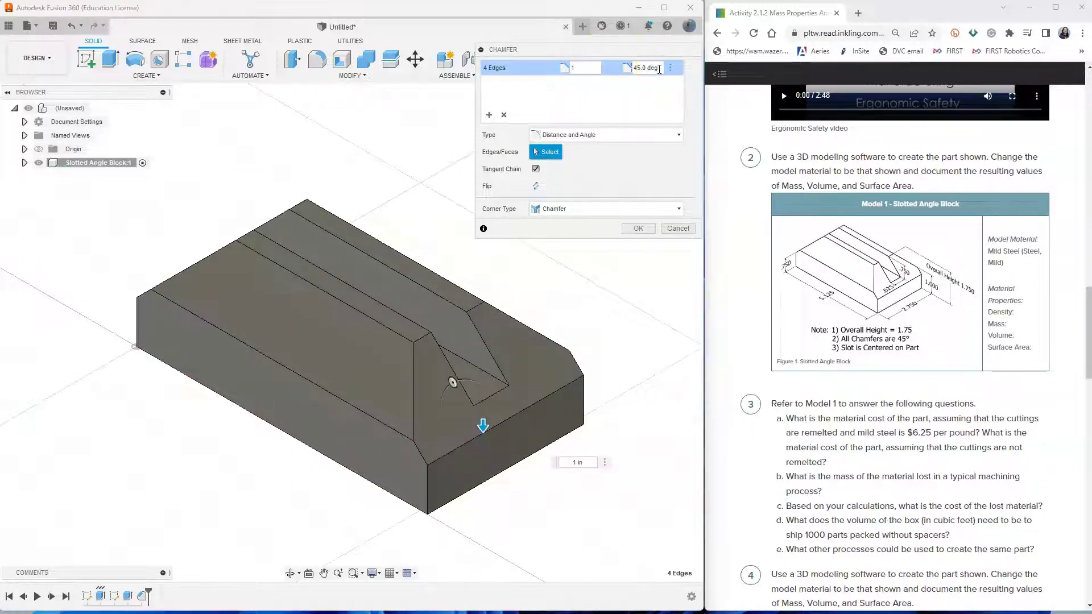
pyautogui.click(638, 228)
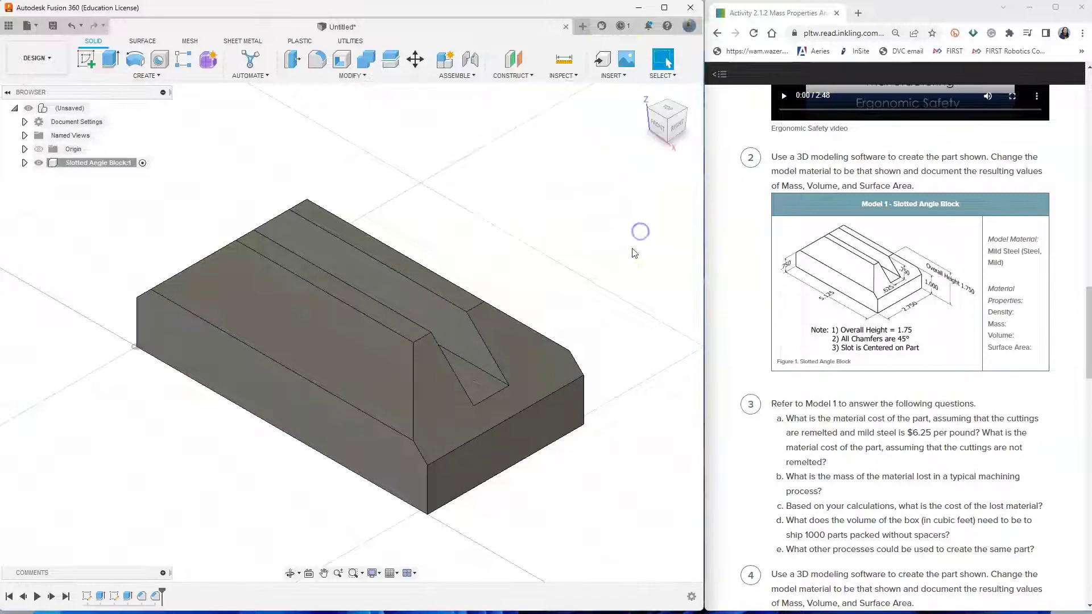
pyautogui.scroll(-1, 623, 322)
pyautogui.moveTo(622, 322); pyautogui.dragTo(567, 316, button='middle')
pyautogui.scroll(-1, 568, 316)
pyautogui.scroll(-1, 555, 317)
pyautogui.scroll(2, 555, 322)
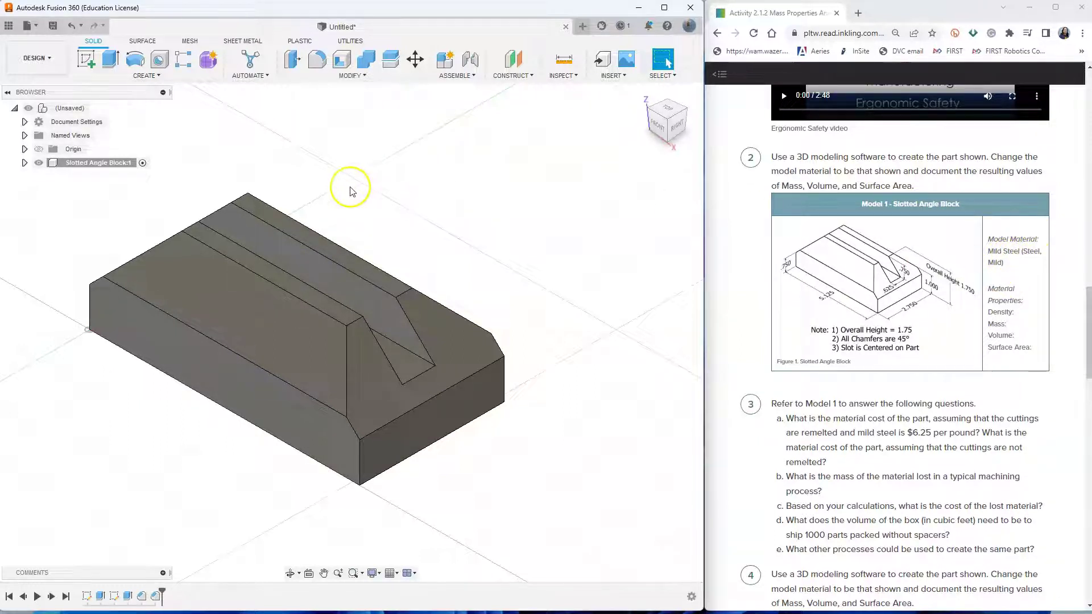
# Save the design as 'Slotted Angle Block'.
pyautogui.click(52, 26)
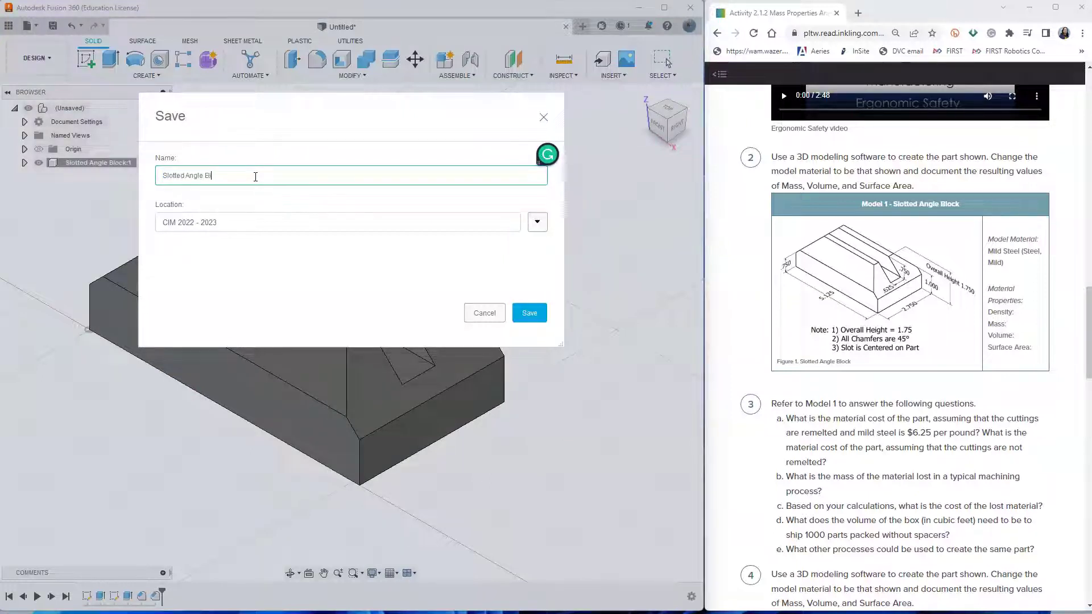
pyautogui.click(530, 313)
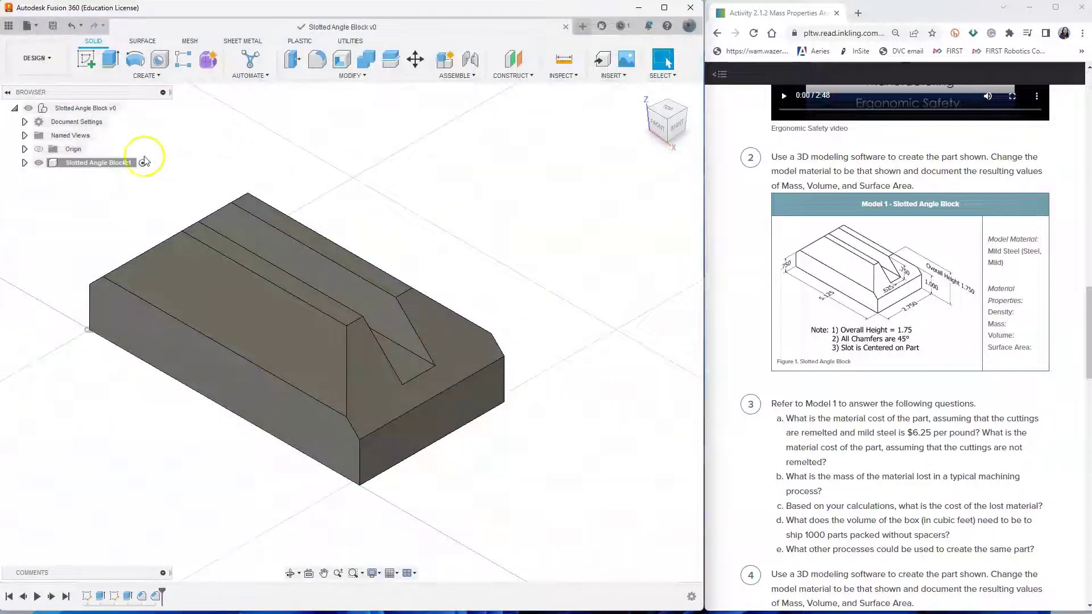
pyautogui.click(96, 165)
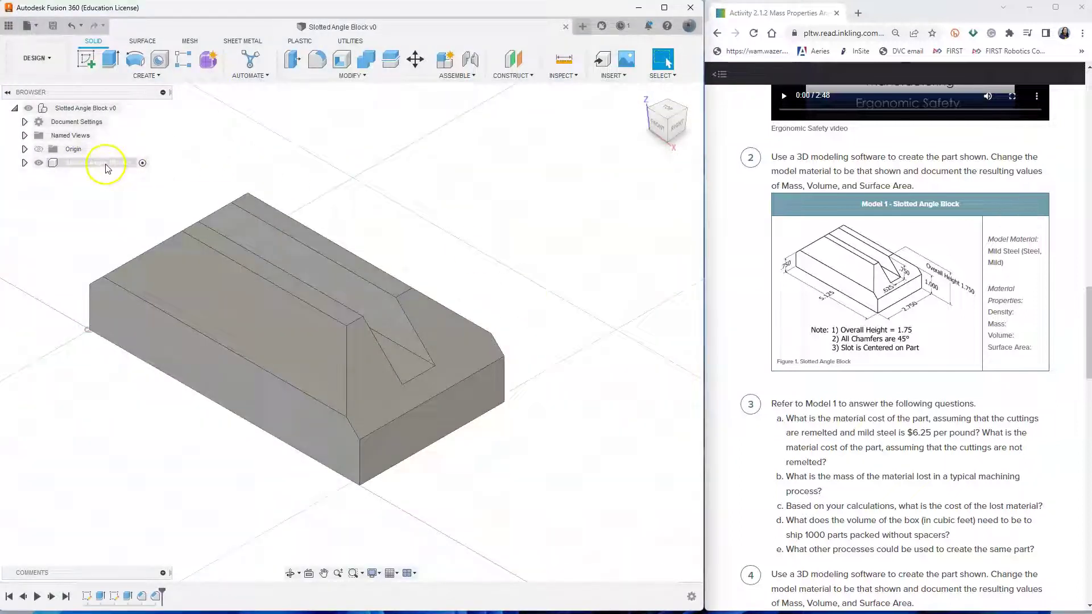
# Apply Steel, Mild from the Metal folder of the physical material library to the block.
pyautogui.rightClick(107, 169)
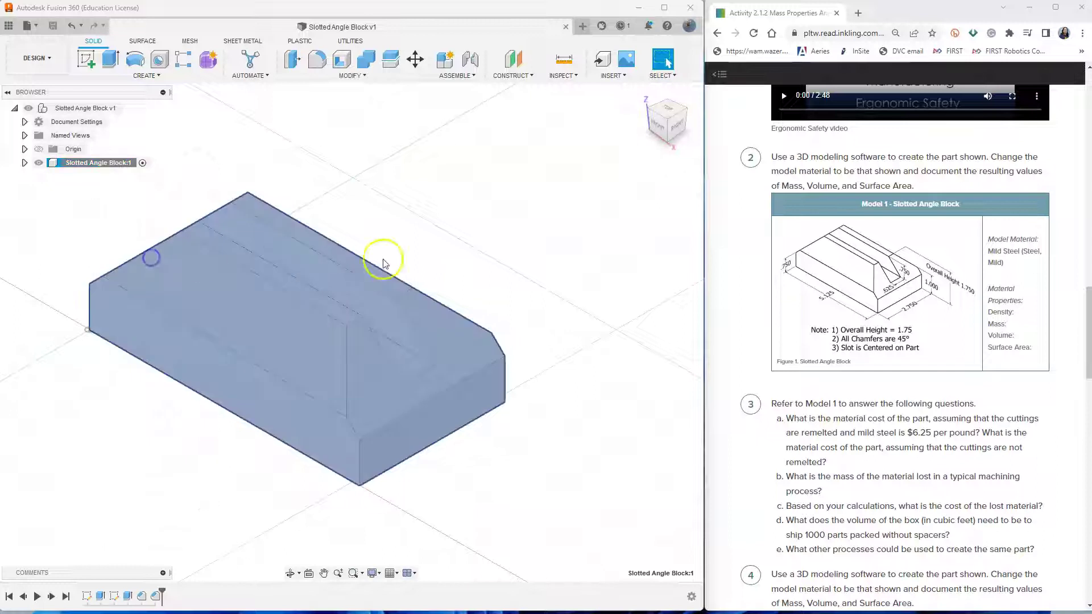
pyautogui.press('a')
pyautogui.moveTo(870, 154); pyautogui.dragTo(573, 98)
pyautogui.click(483, 348)
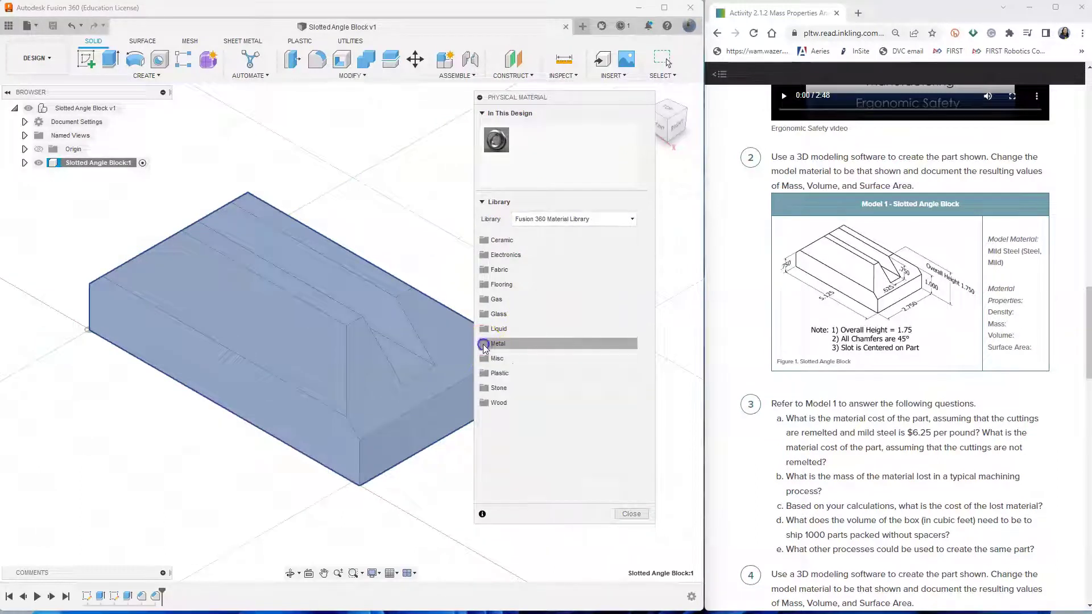
pyautogui.click(492, 345)
pyautogui.scroll(-5, 568, 356)
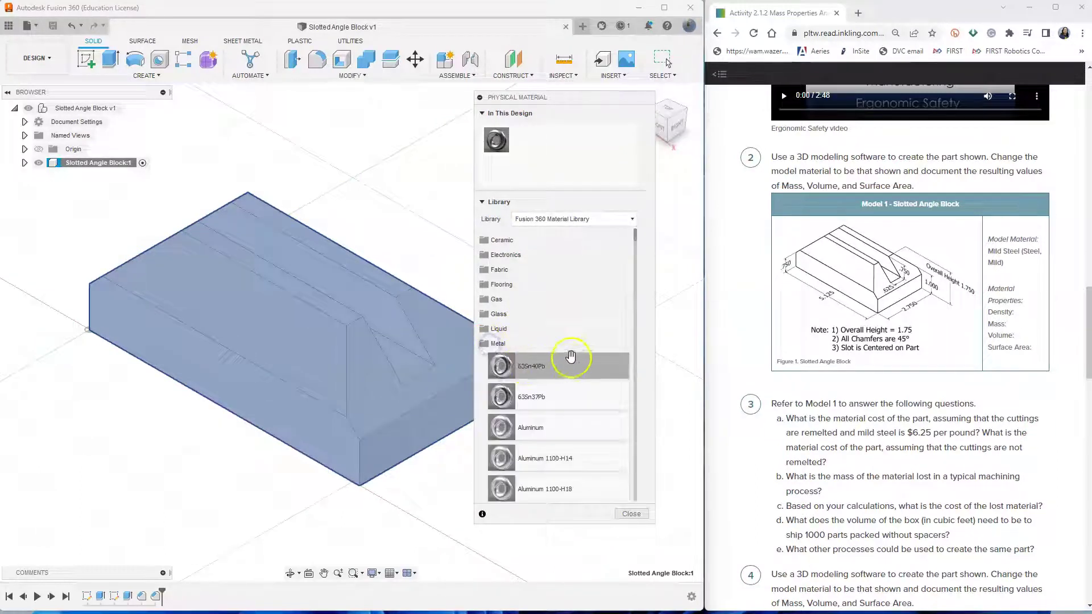
pyautogui.moveTo(636, 248); pyautogui.dragTo(635, 476)
pyautogui.click(537, 391)
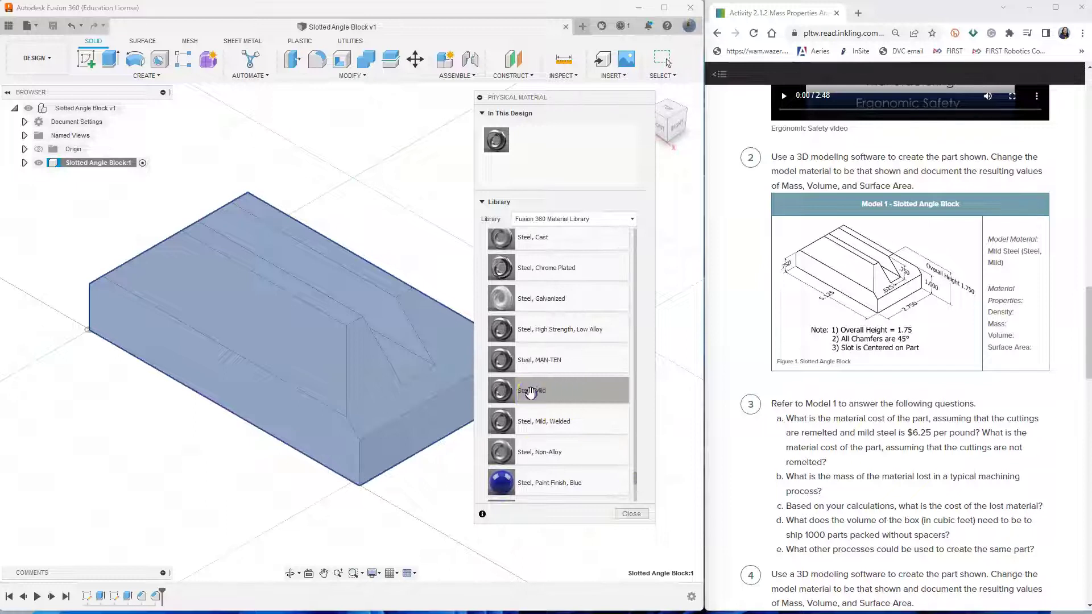
pyautogui.moveTo(519, 393); pyautogui.dragTo(425, 321)
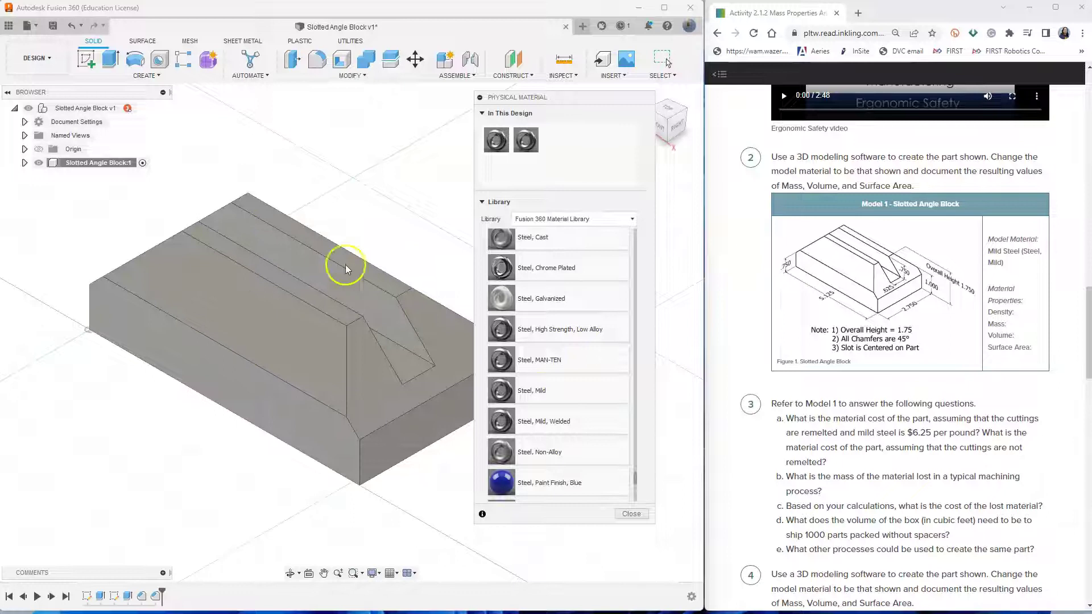
pyautogui.click(630, 514)
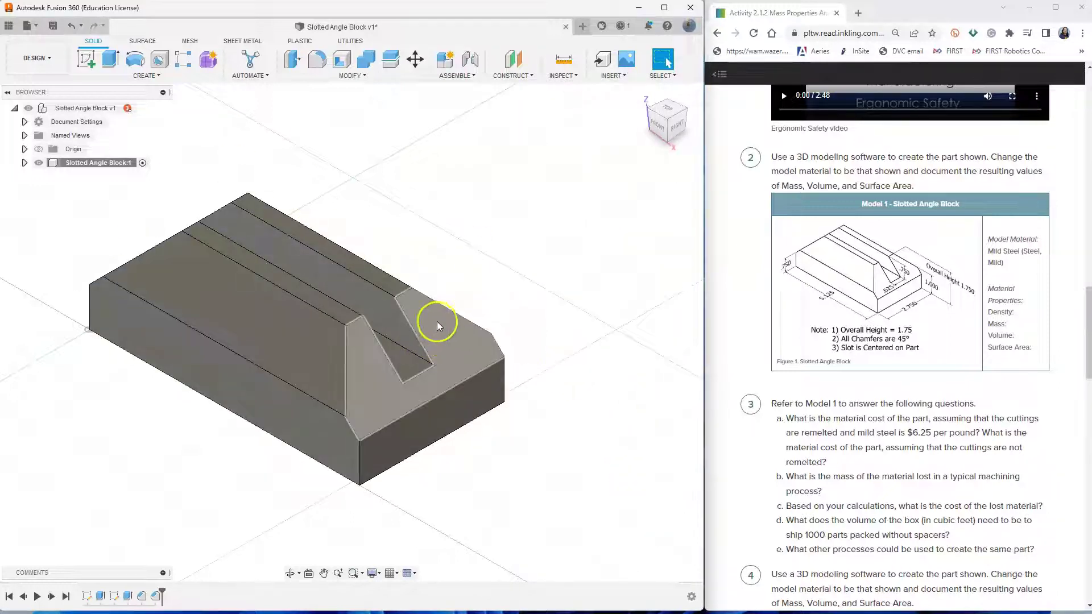
# Show the Slotted Angle Block's physical properties: 81.942 ouncemass, 18.059 in^3, 52.081 in^2.
pyautogui.rightClick(101, 166)
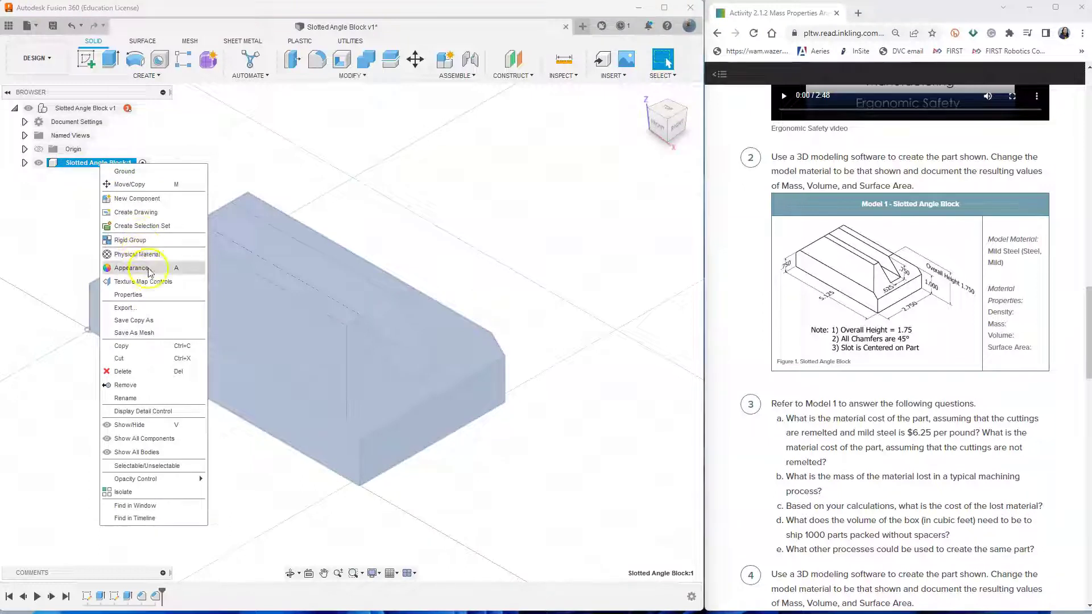
pyautogui.click(151, 301)
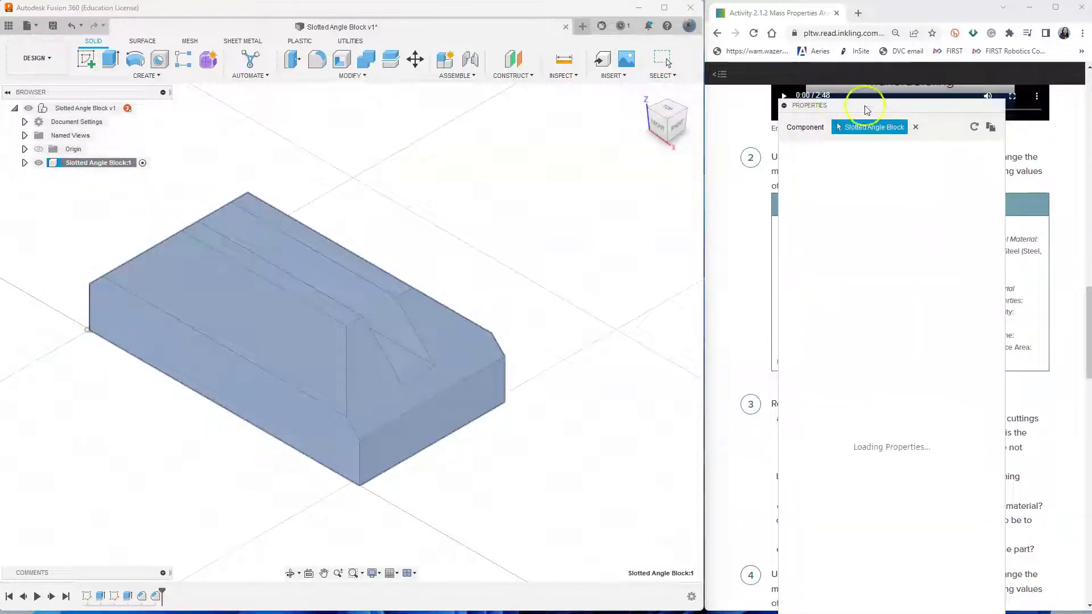
pyautogui.moveTo(852, 109); pyautogui.dragTo(541, 15)
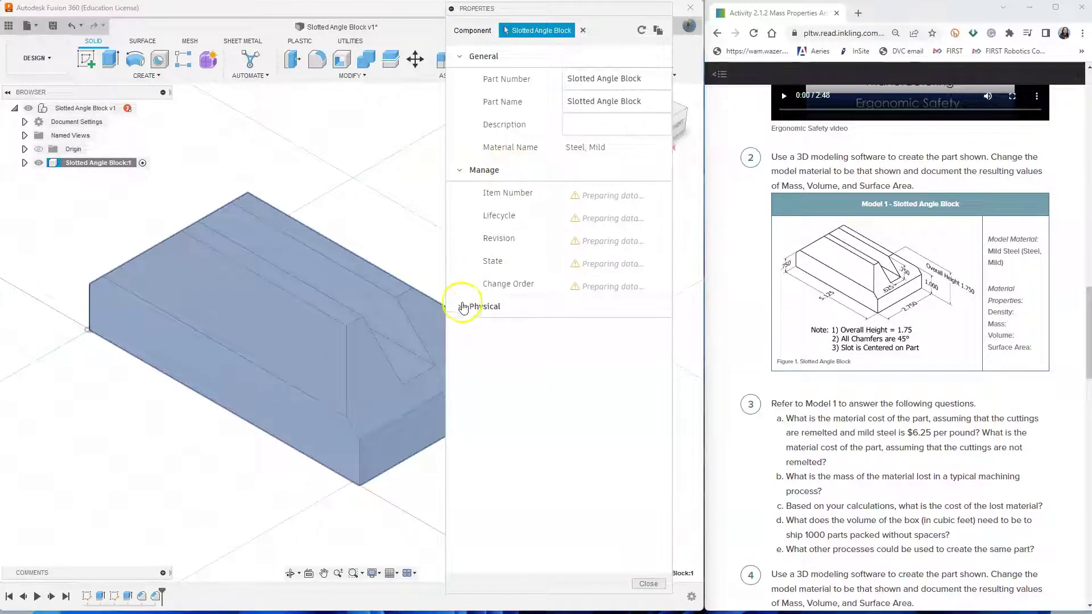
pyautogui.click(460, 309)
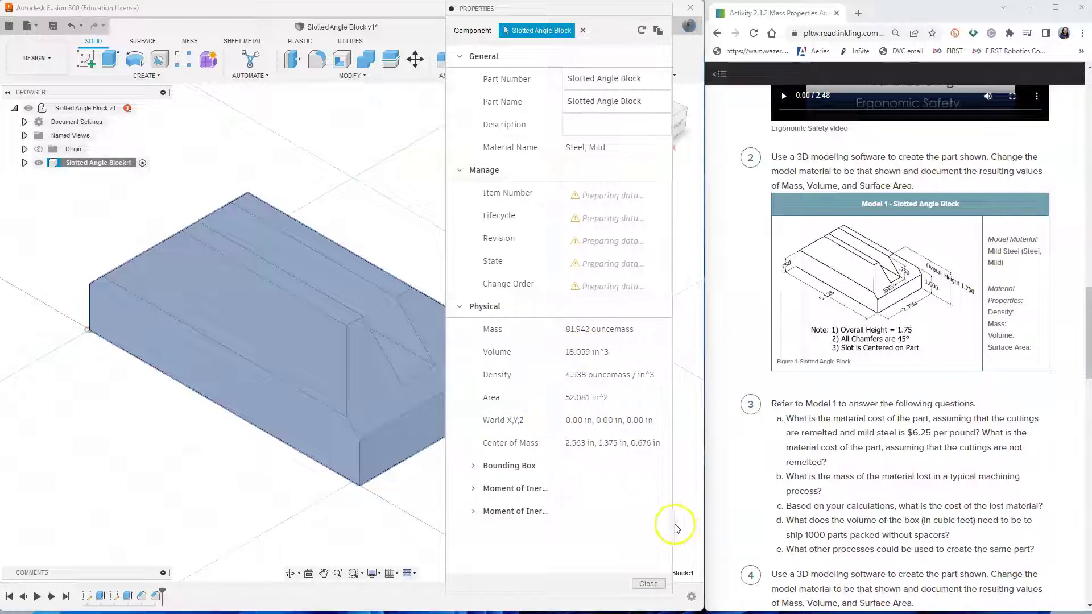
# Close the properties and save the design as version v1.
pyautogui.click(248, 196)
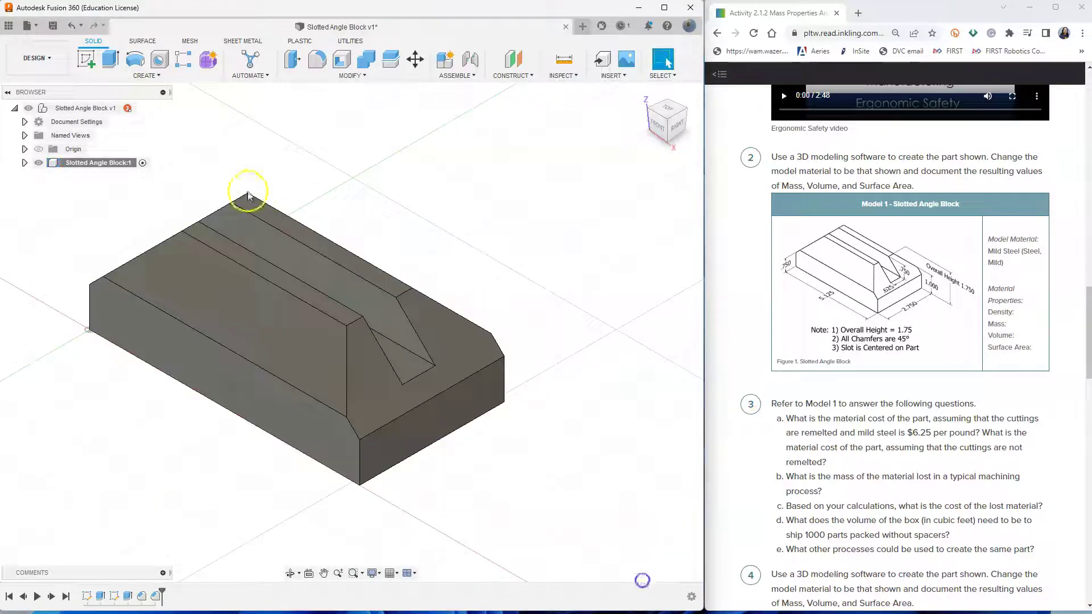
pyautogui.click(57, 26)
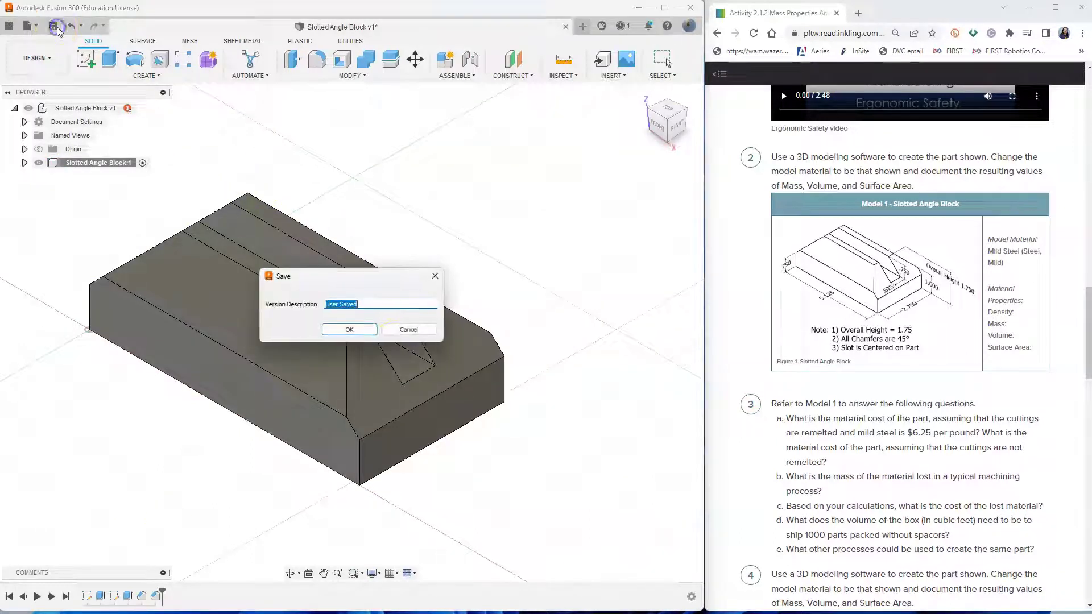
pyautogui.click(360, 332)
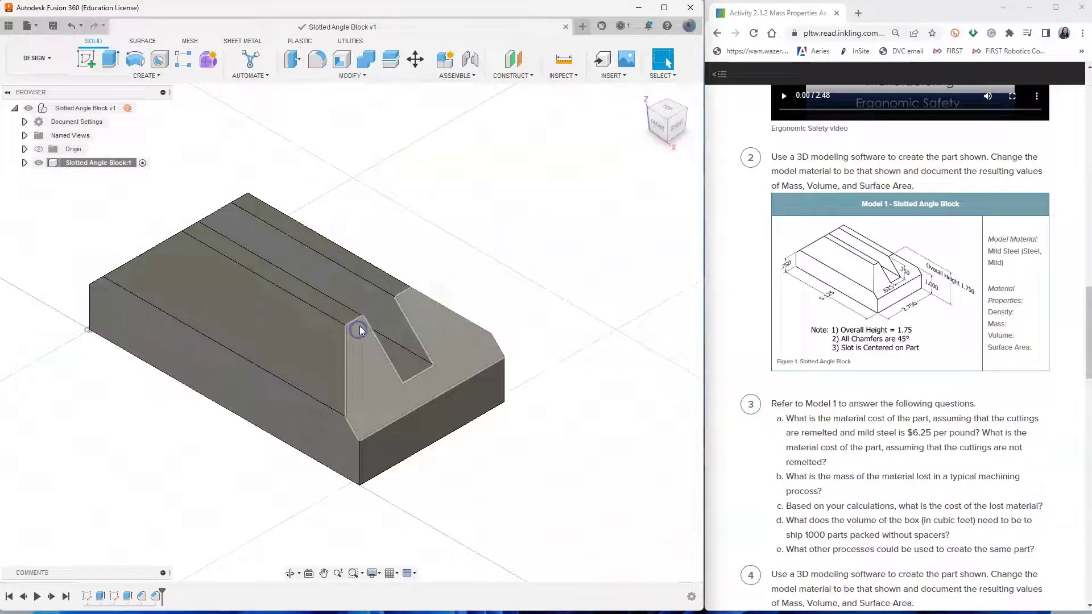